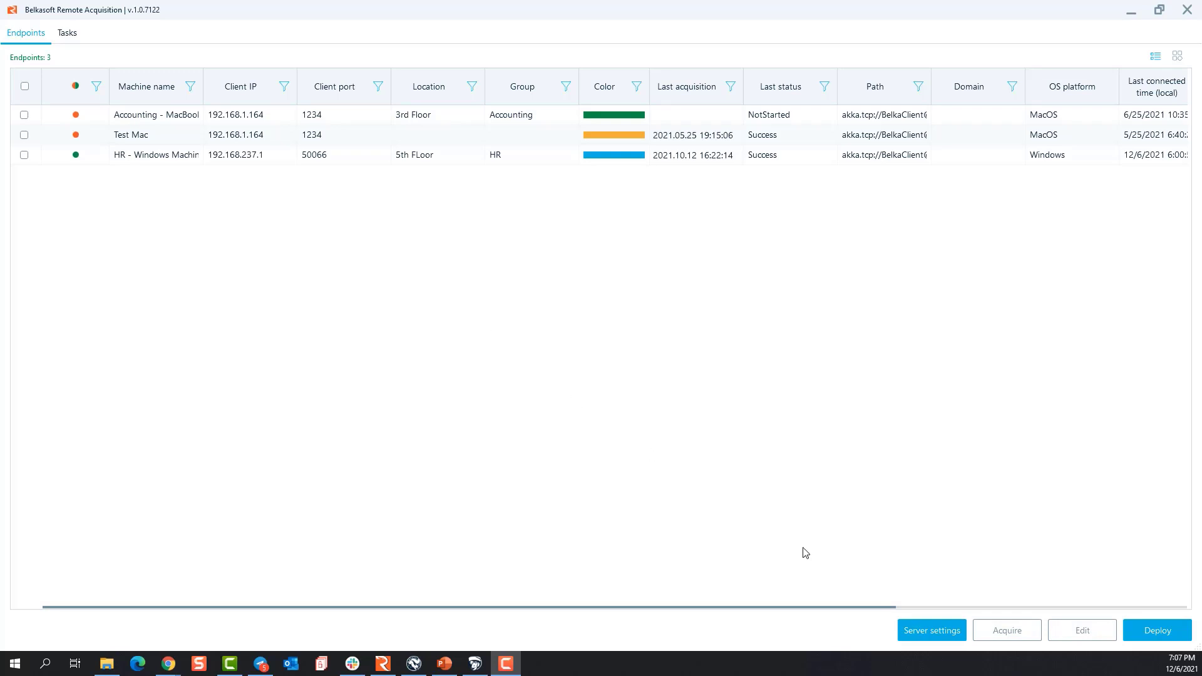
Open the server settings, review the Server settings section of the help document, and close both without changing anything.
click(922, 631)
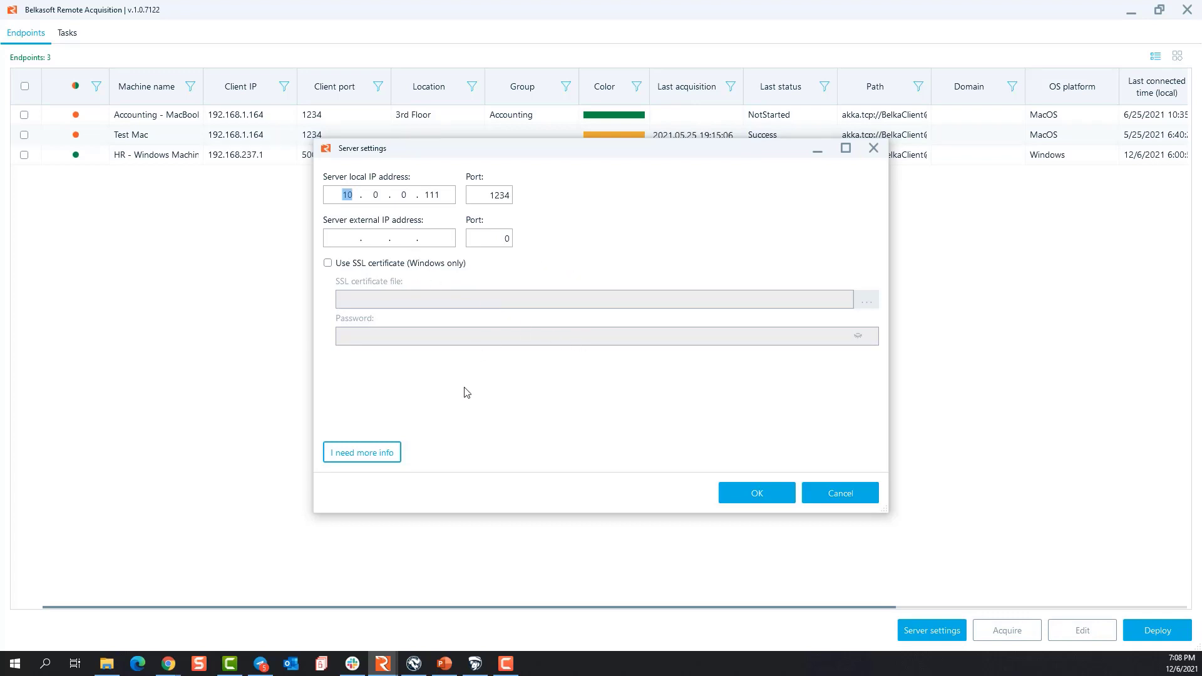
click(379, 462)
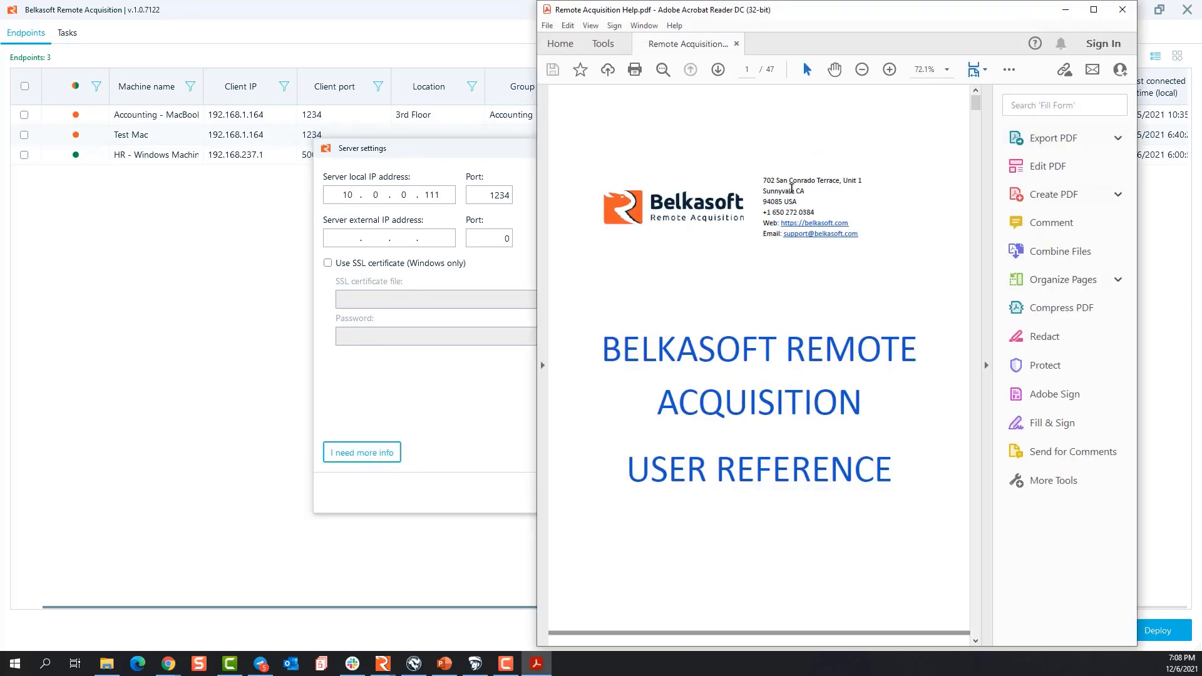
drag(976, 105, 977, 112)
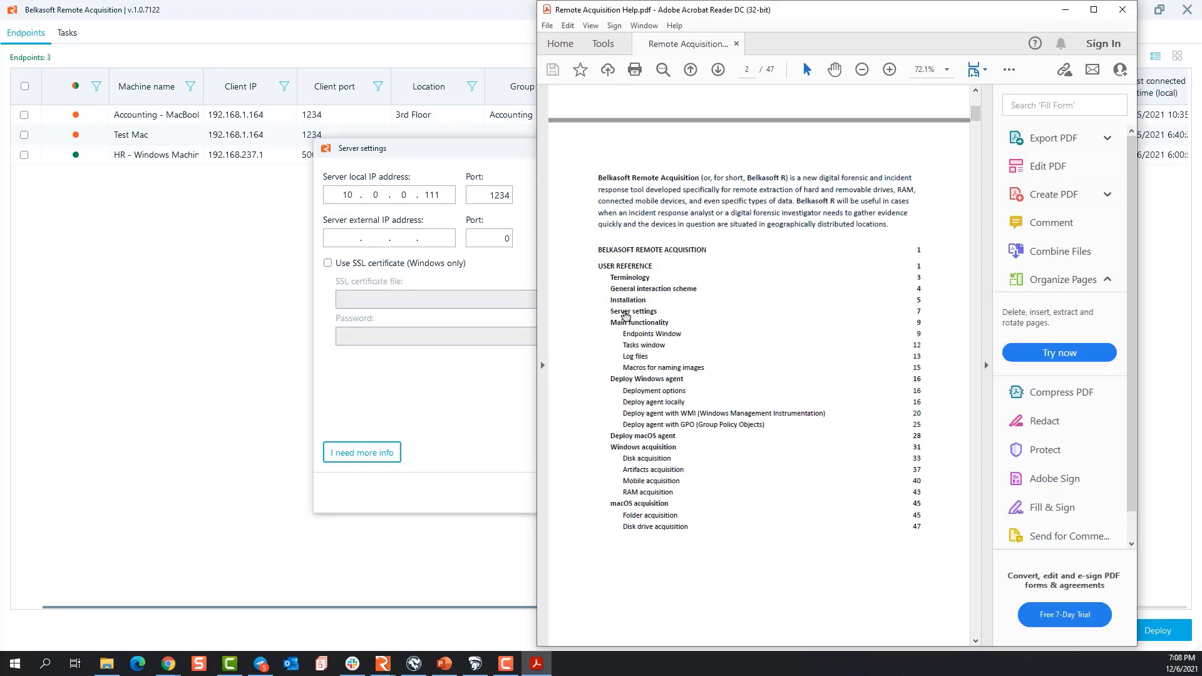
click(625, 315)
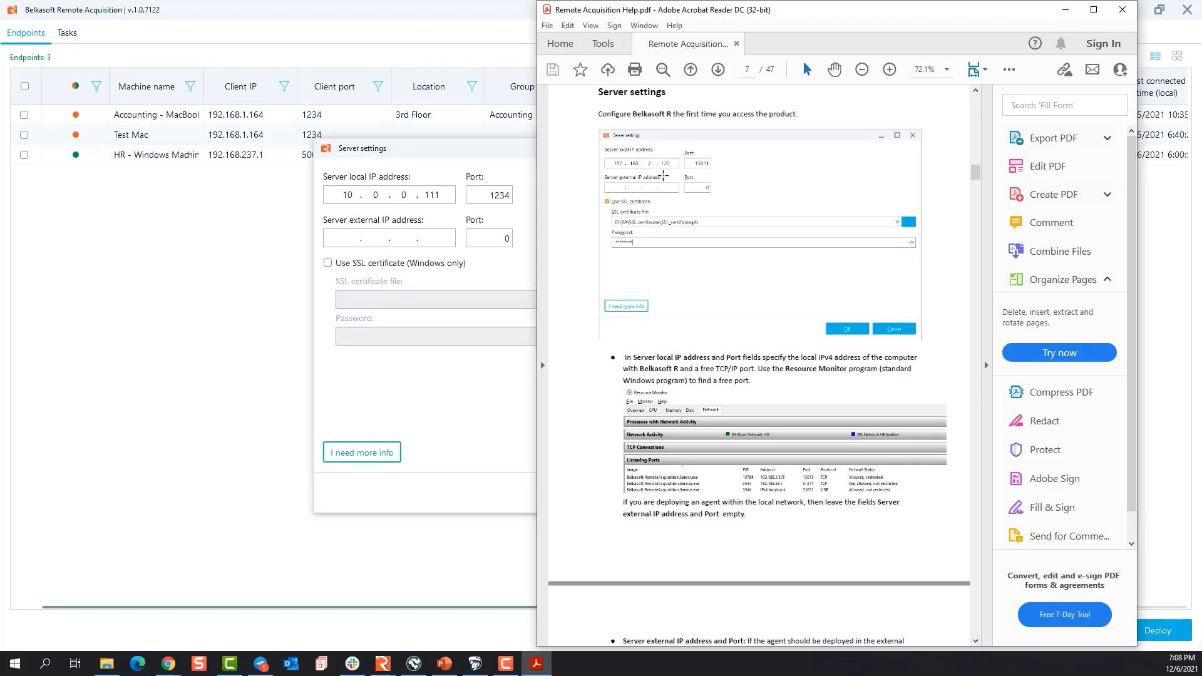
scroll(663, 175, down, 10)
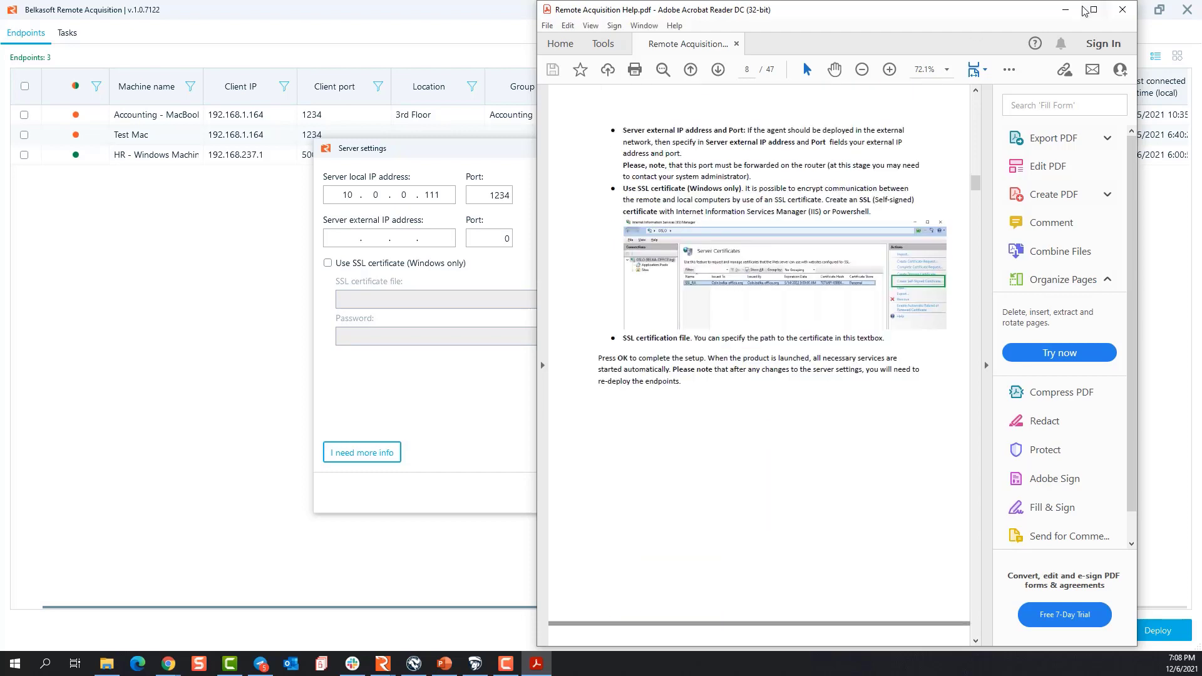
click(1123, 24)
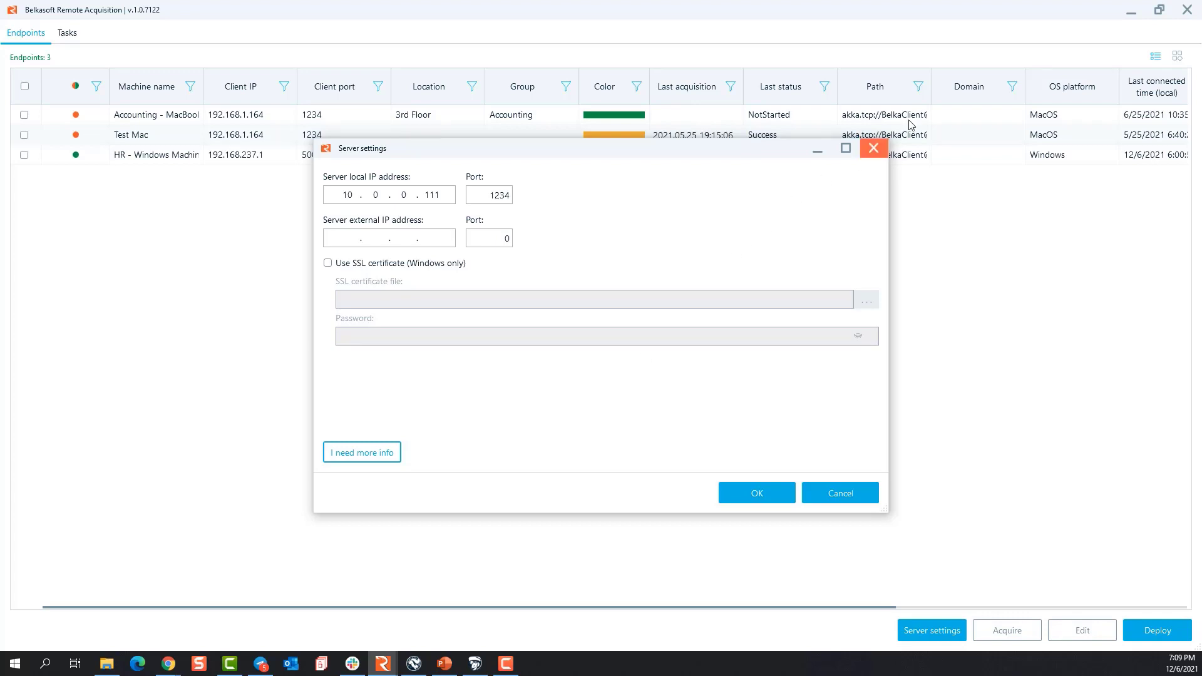
click(874, 148)
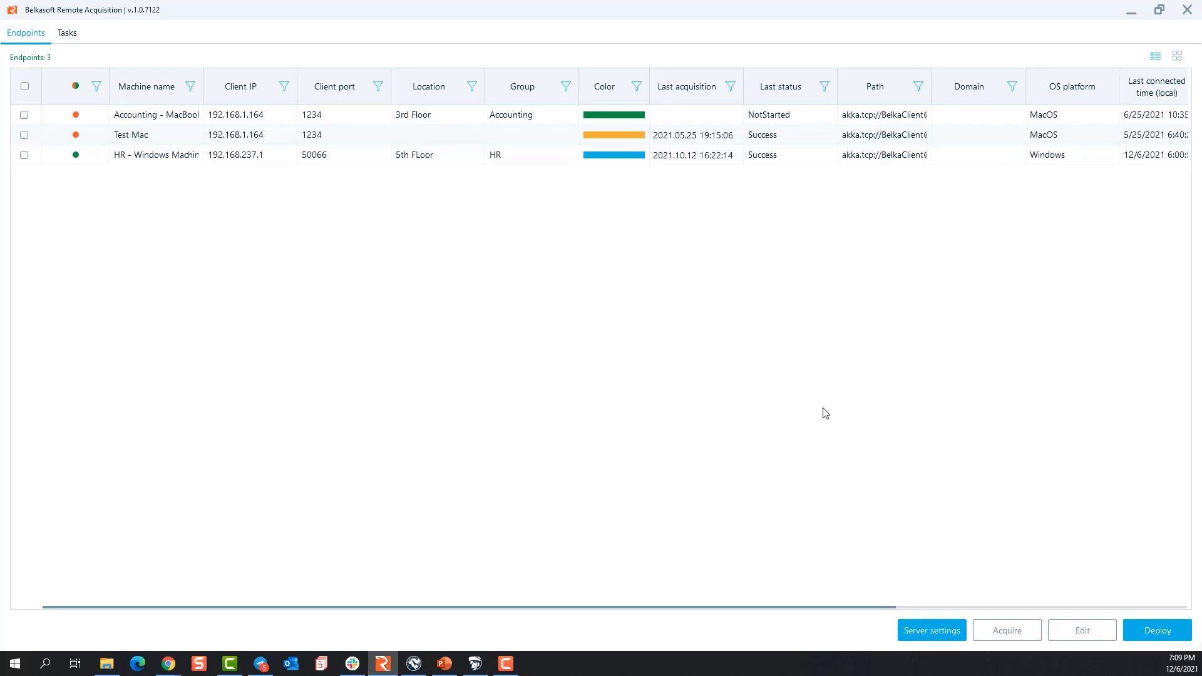
Start deploying a Windows agent and view the deployment types for endpoints in the same address range as Remote Acquisition.
click(1157, 630)
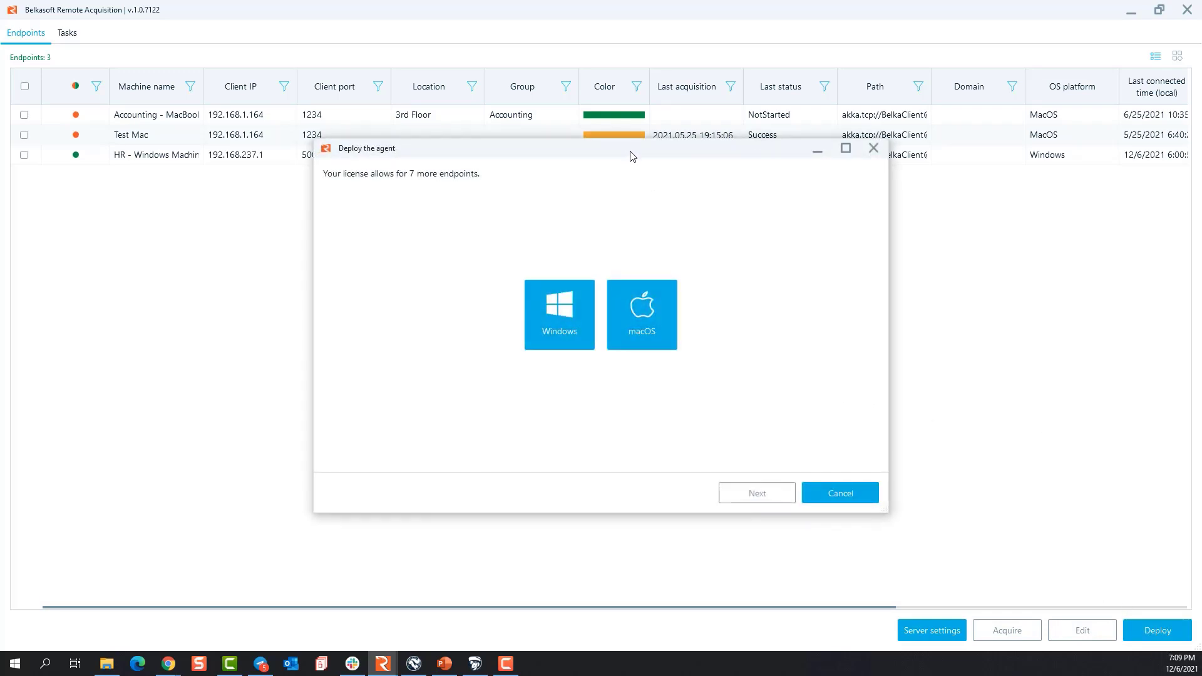
drag(632, 156, 632, 206)
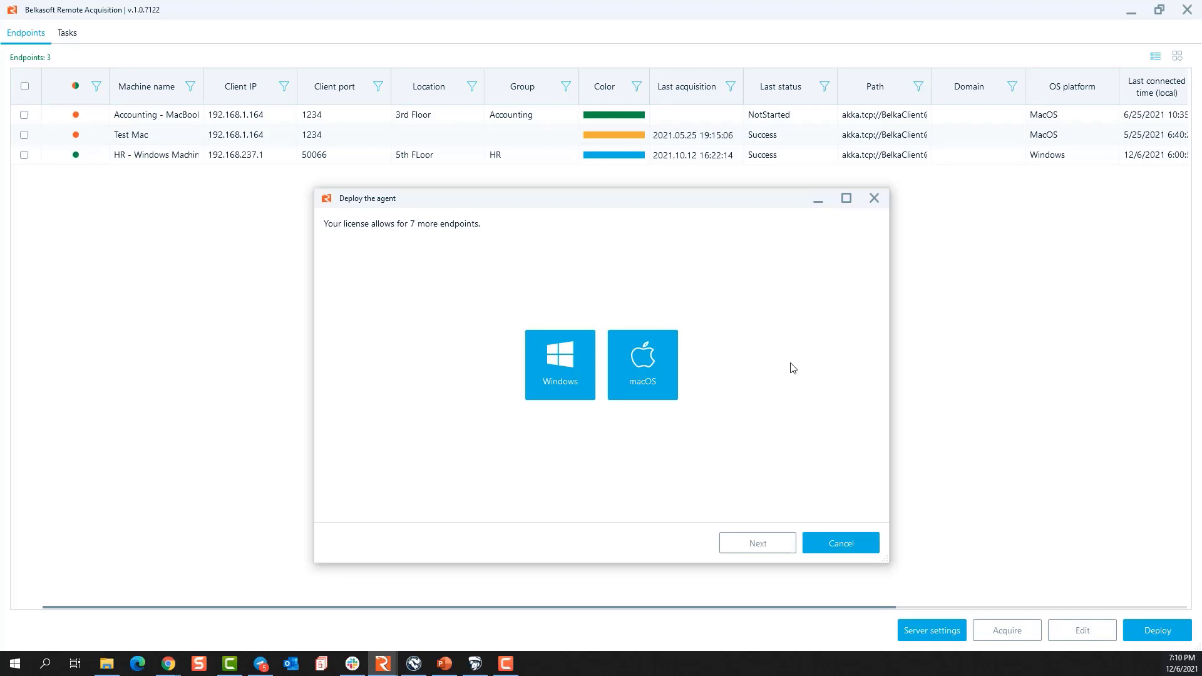
click(564, 359)
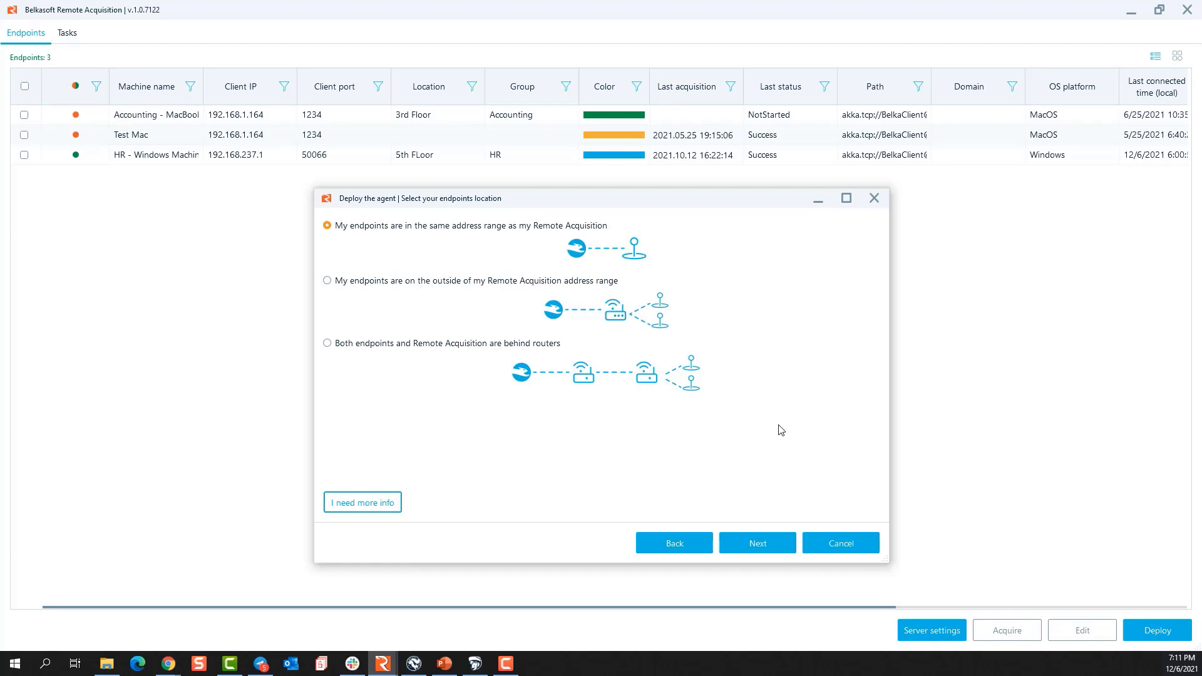
click(518, 286)
click(346, 344)
click(527, 231)
click(751, 546)
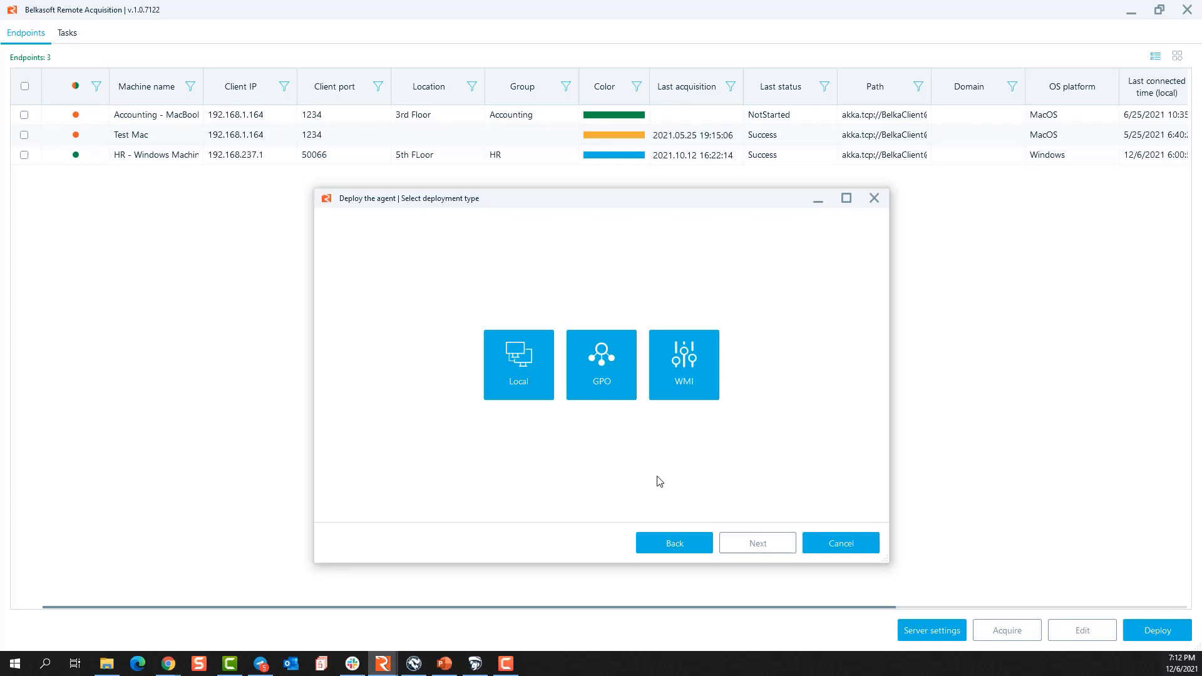
View the Windows agent deployment types offered for endpoints outside the Remote Acquisition address range.
click(675, 542)
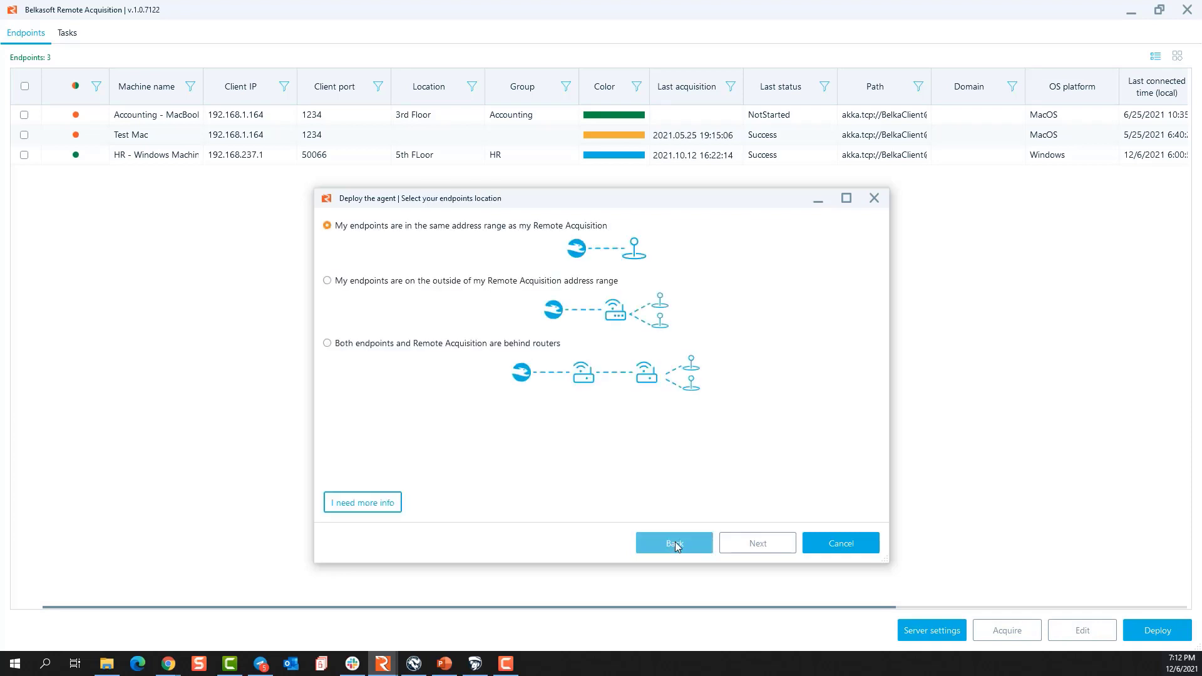
click(461, 286)
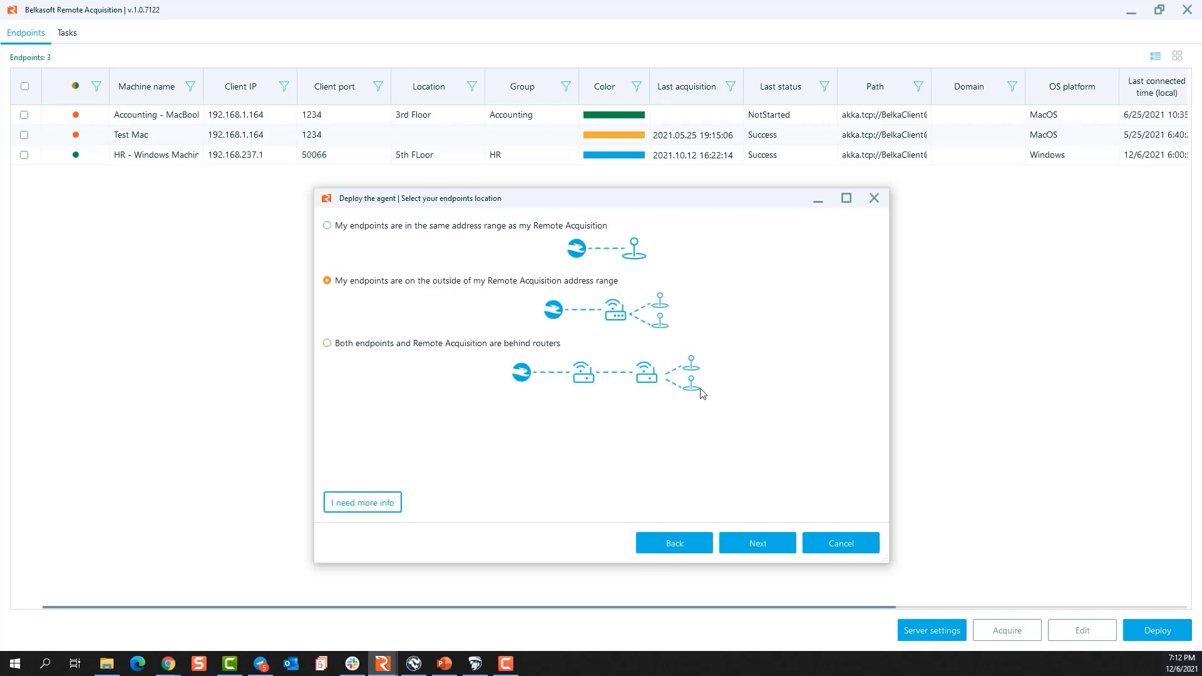
click(762, 545)
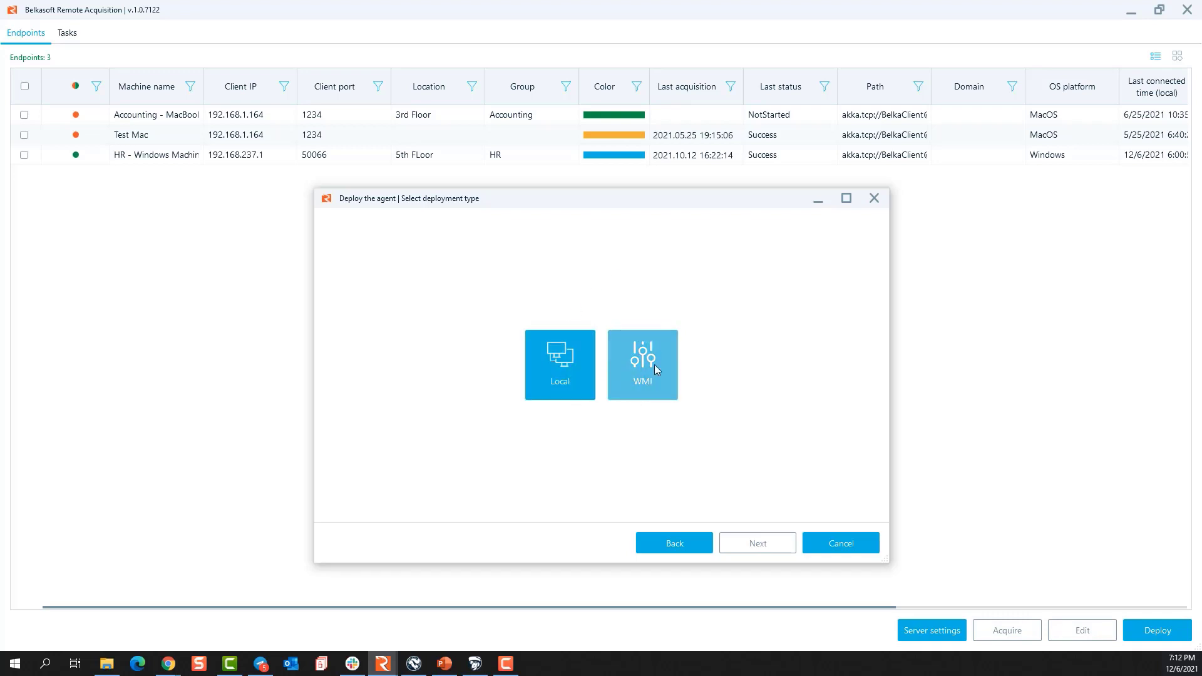
click(668, 541)
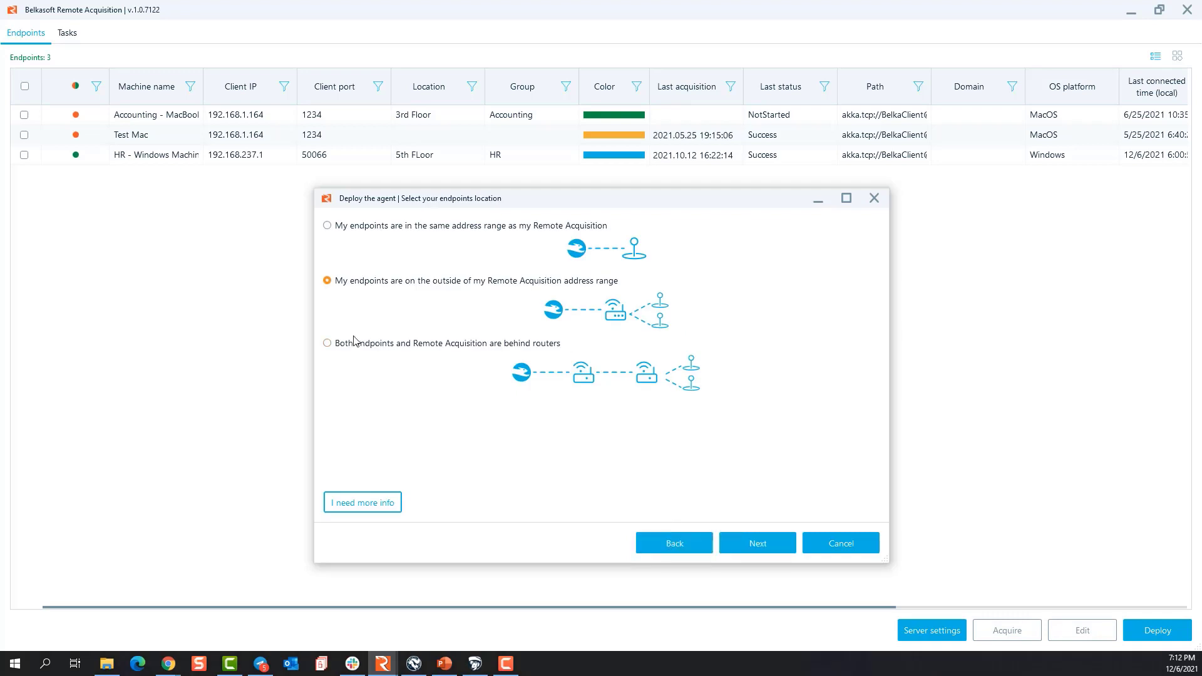
Examine the WMI network configuration for the case where both endpoints and Remote Acquisition are behind routers.
click(386, 348)
click(747, 543)
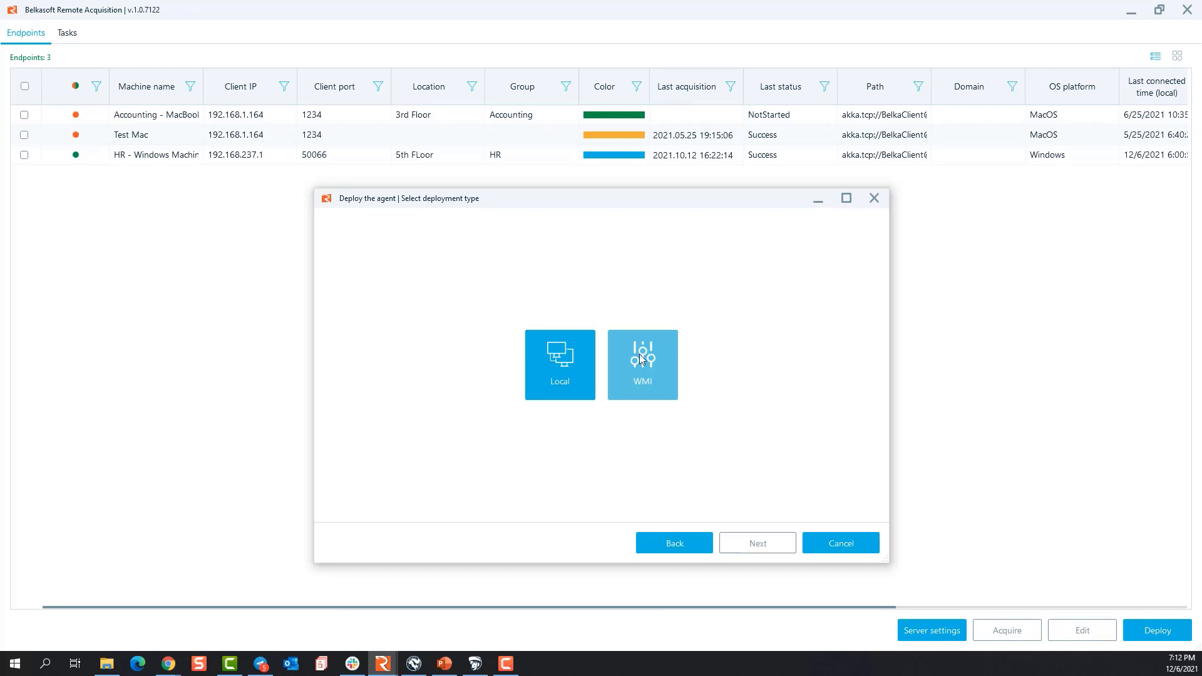
click(654, 376)
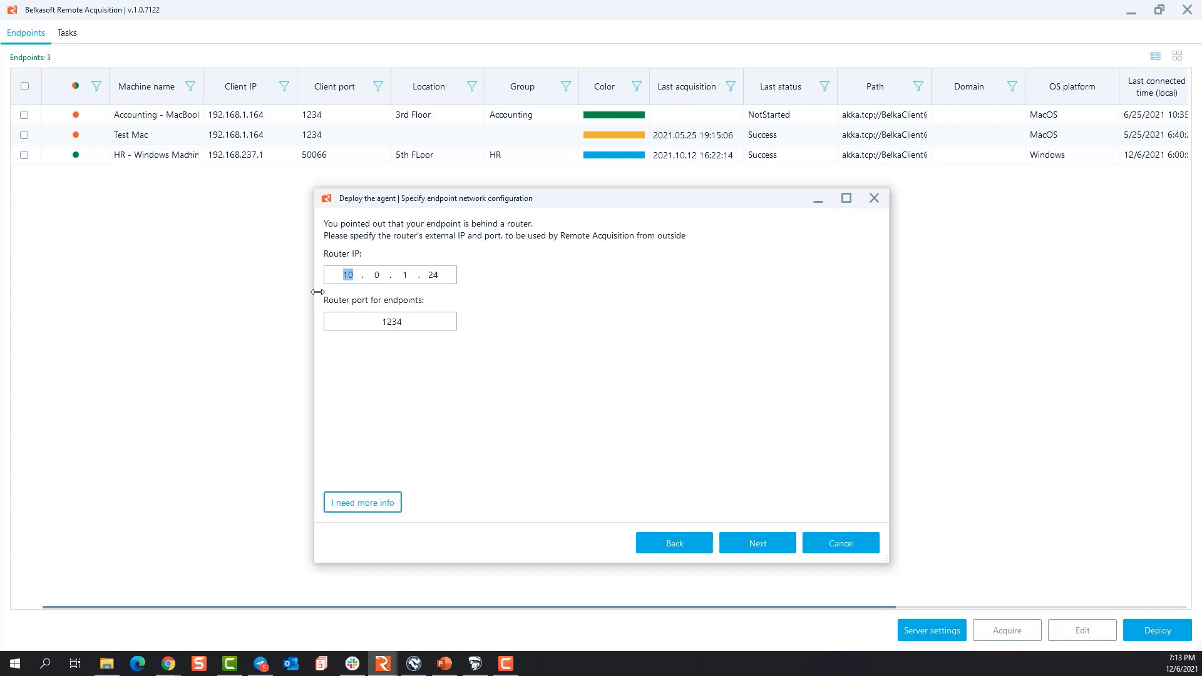
click(692, 548)
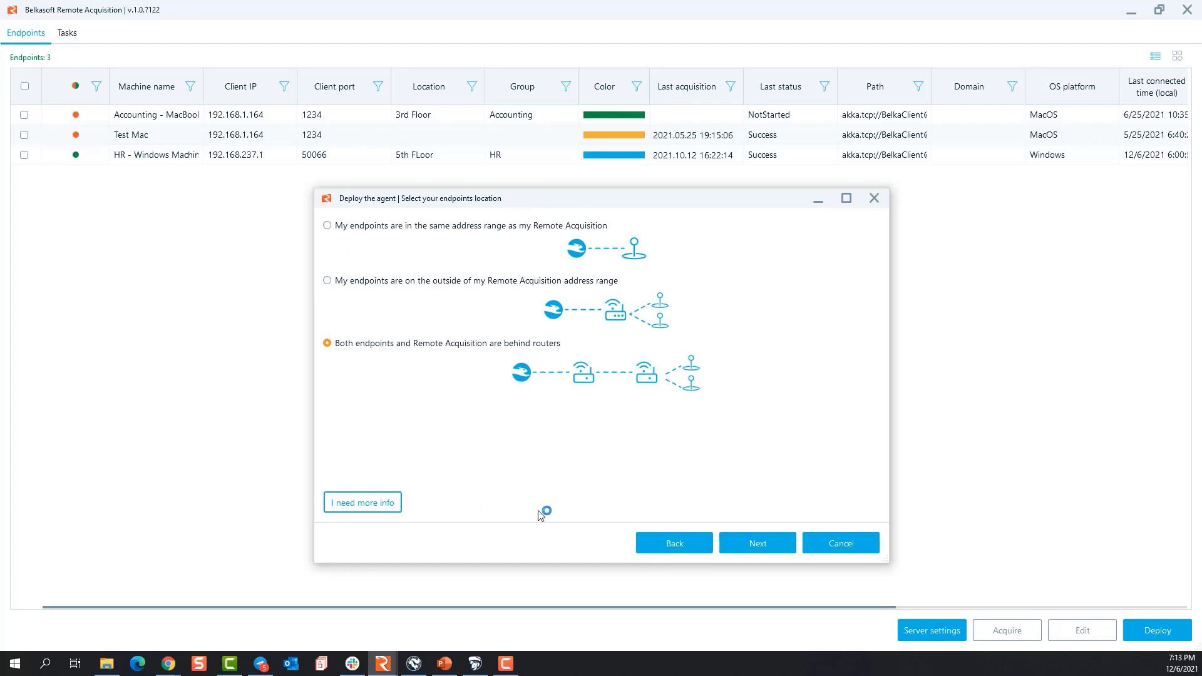
Switch the deployment to macOS, check the deployment type for endpoints in the same address range, and leave the wizard.
click(672, 542)
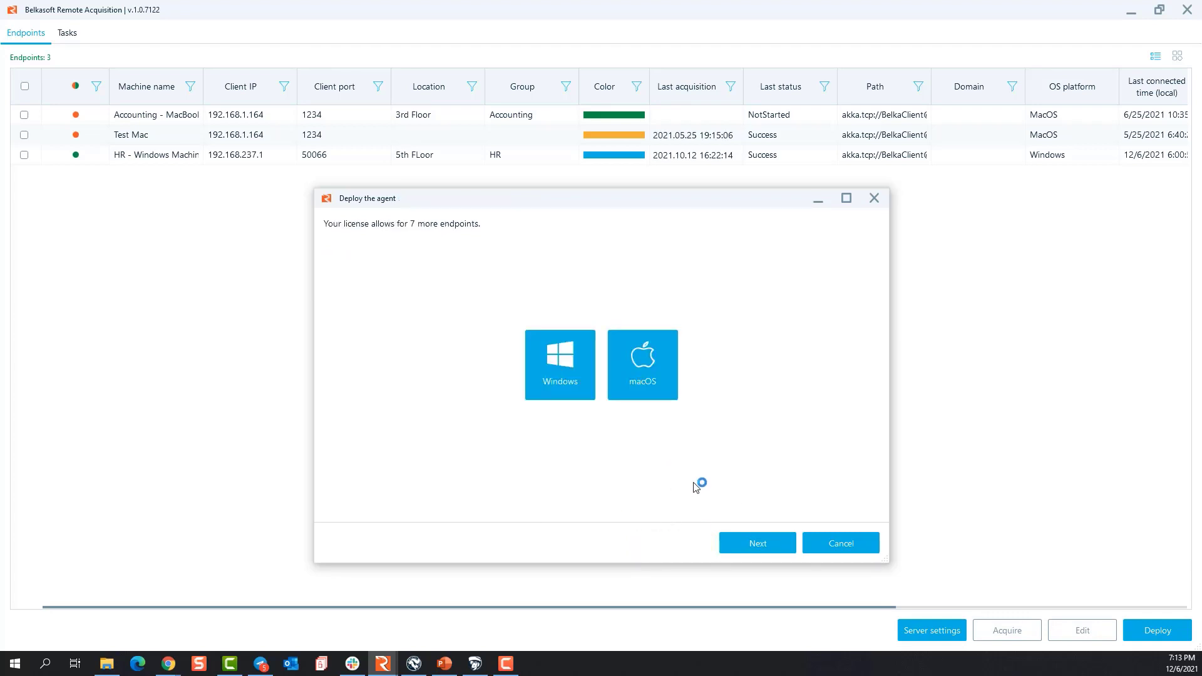
click(659, 362)
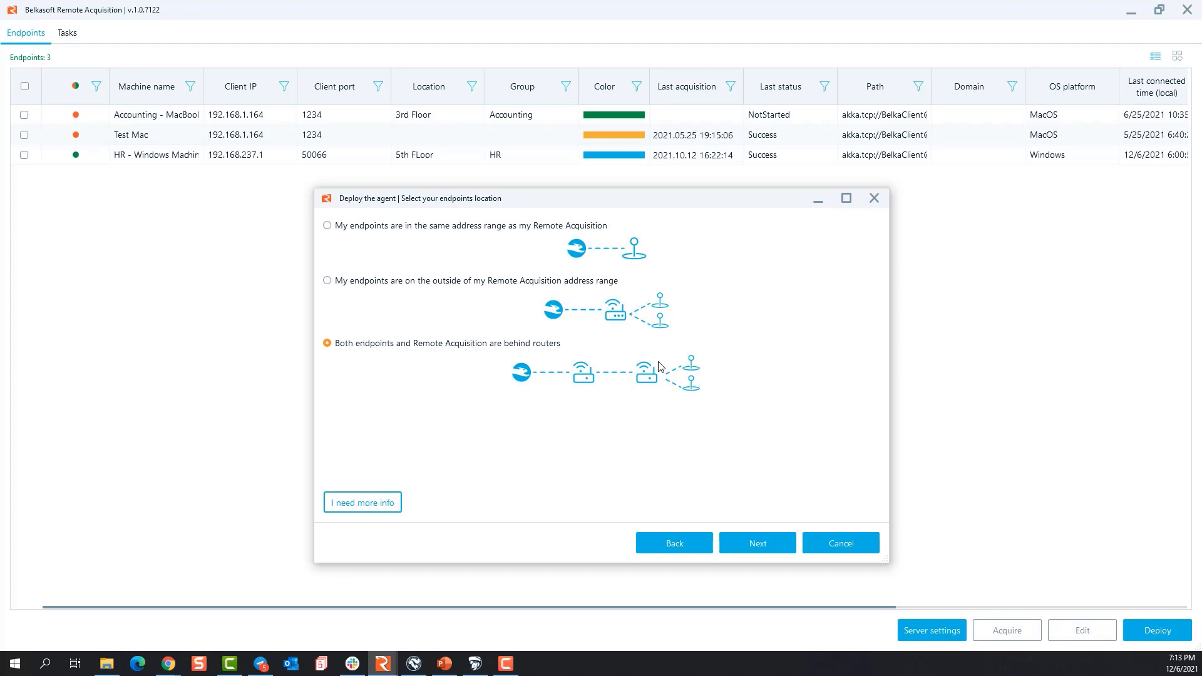
click(383, 227)
click(384, 282)
click(385, 338)
click(386, 283)
click(398, 233)
click(751, 542)
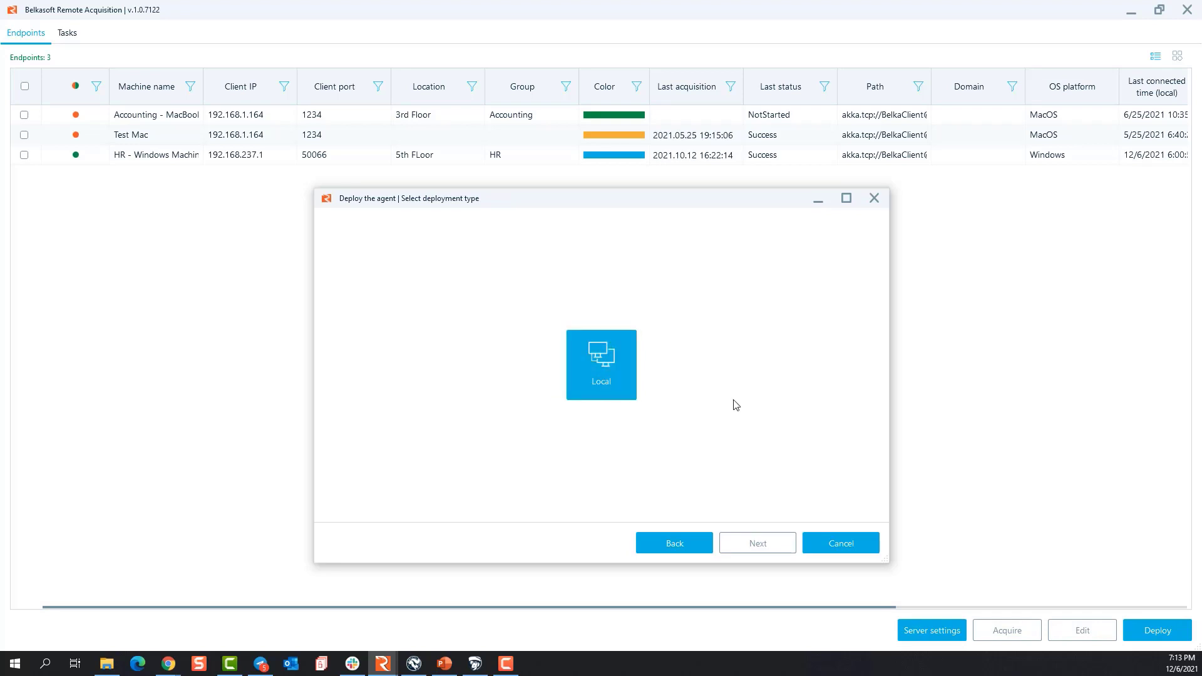
click(684, 539)
click(685, 539)
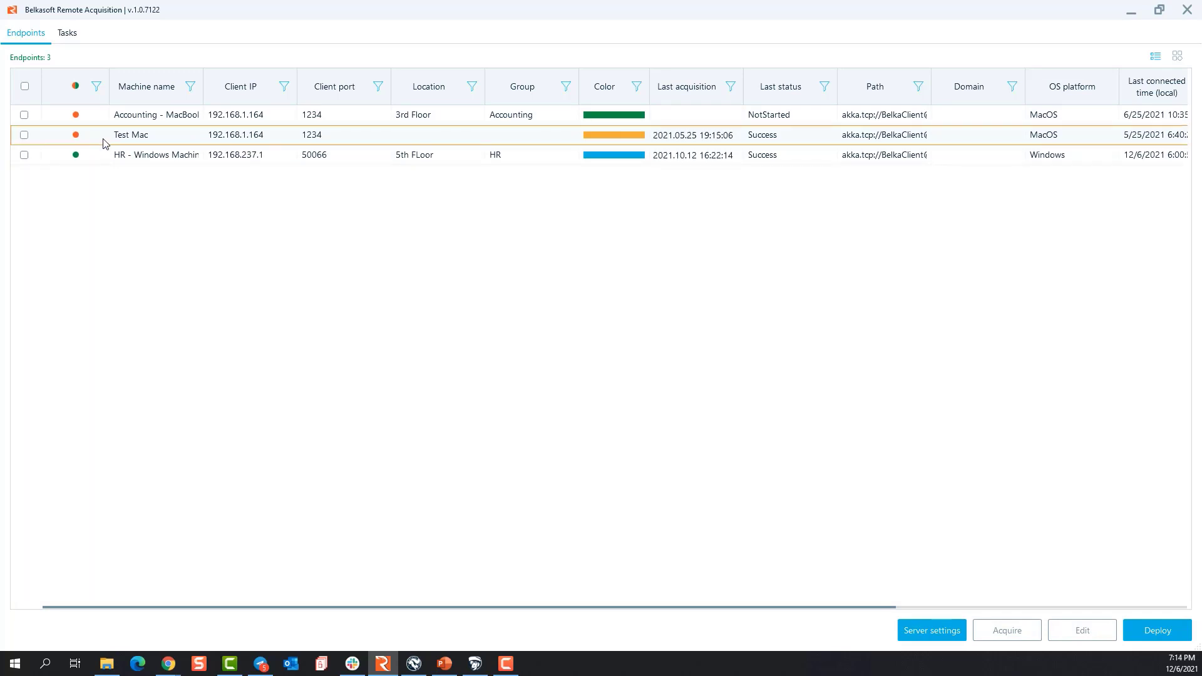
Widen the Machine name column so the full endpoint names fit.
drag(203, 86, 267, 86)
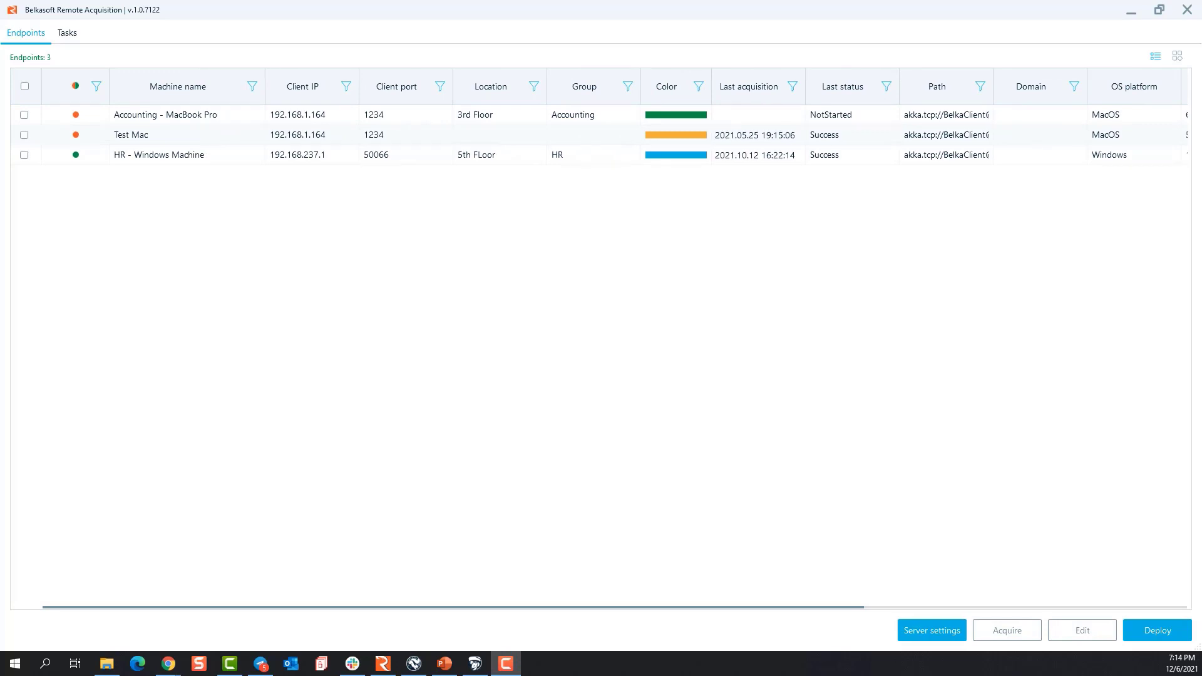
click(1108, 115)
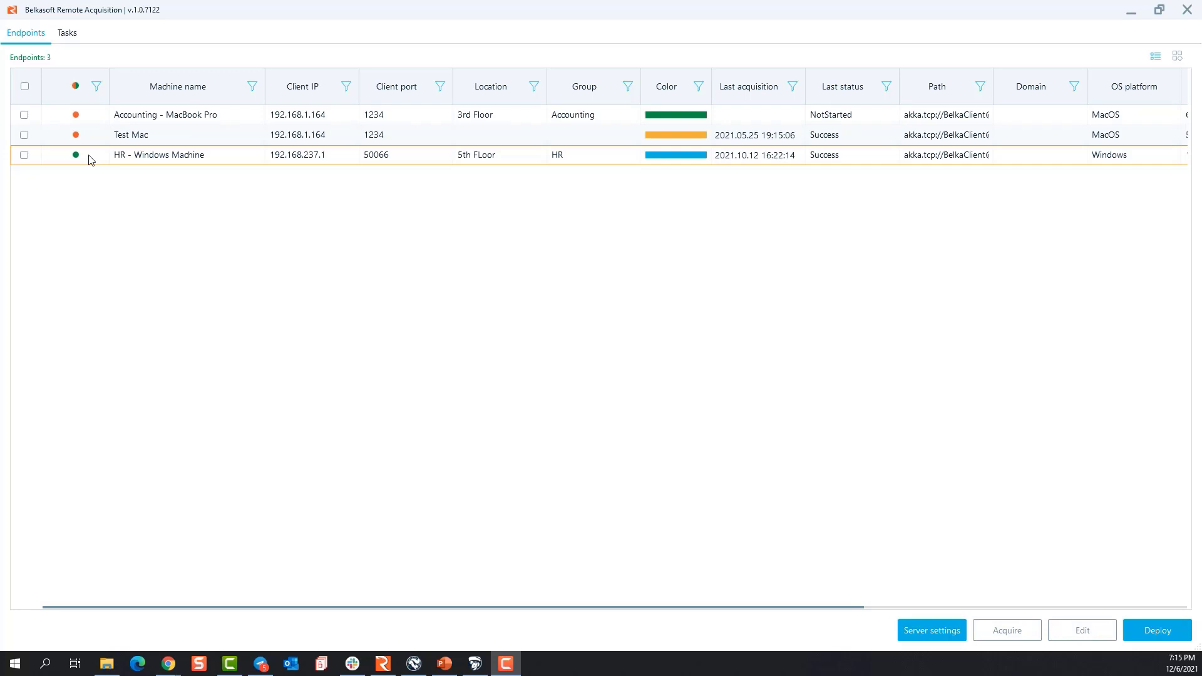
Review the editable details of the Accounting - MacBook Pro endpoint without changing them, and check the remaining columns of the endpoint list.
click(142, 115)
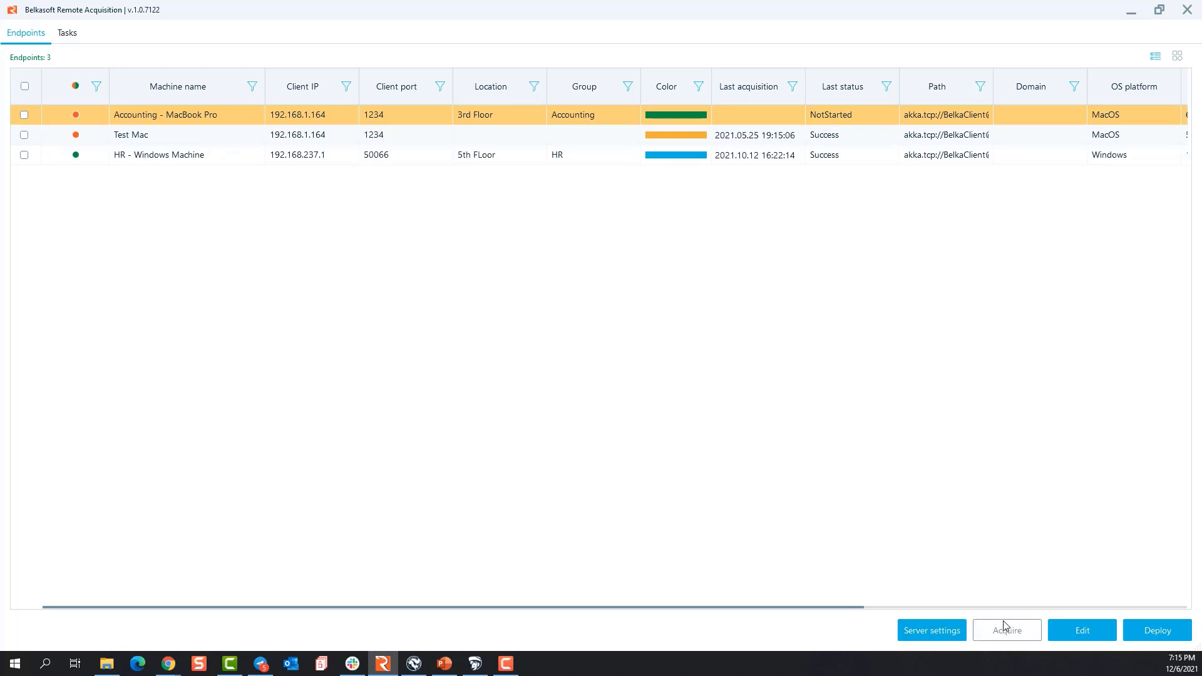
click(1089, 629)
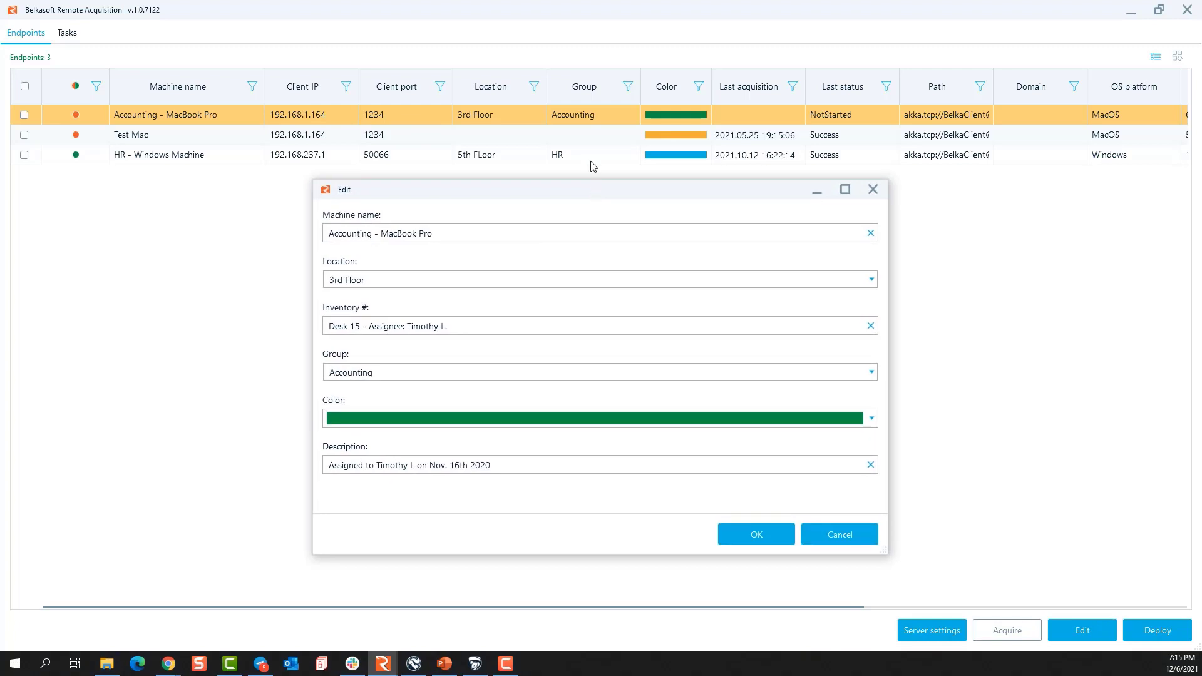
drag(594, 201, 588, 164)
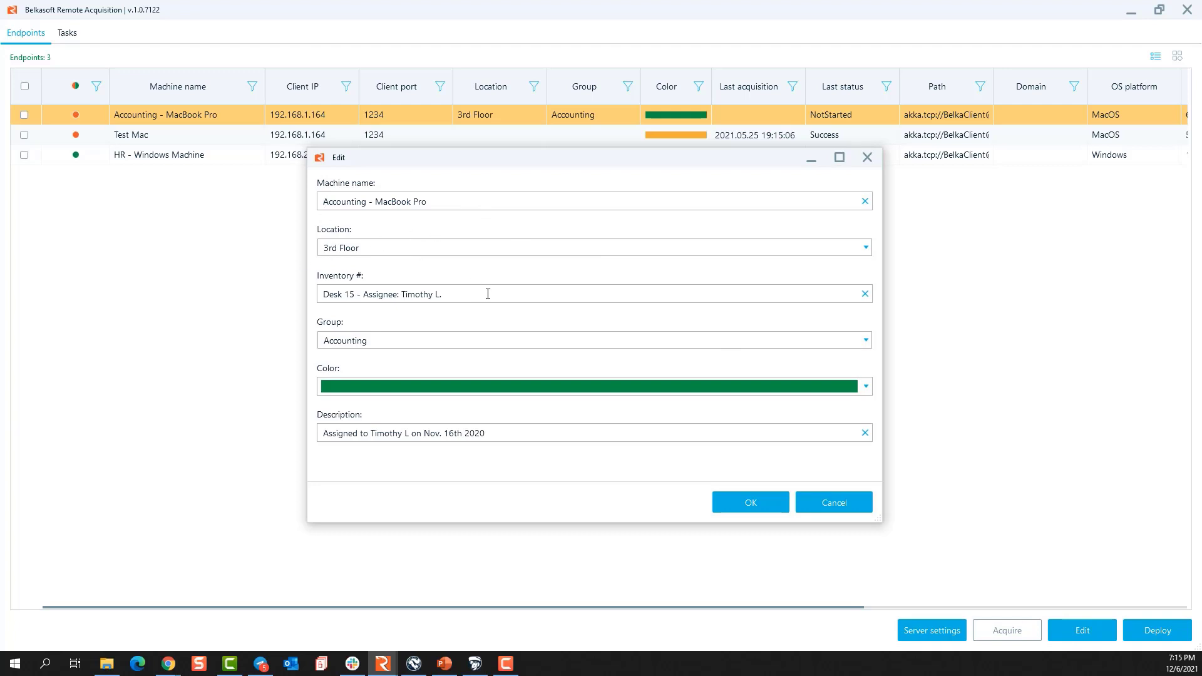
drag(487, 294, 407, 296)
click(453, 341)
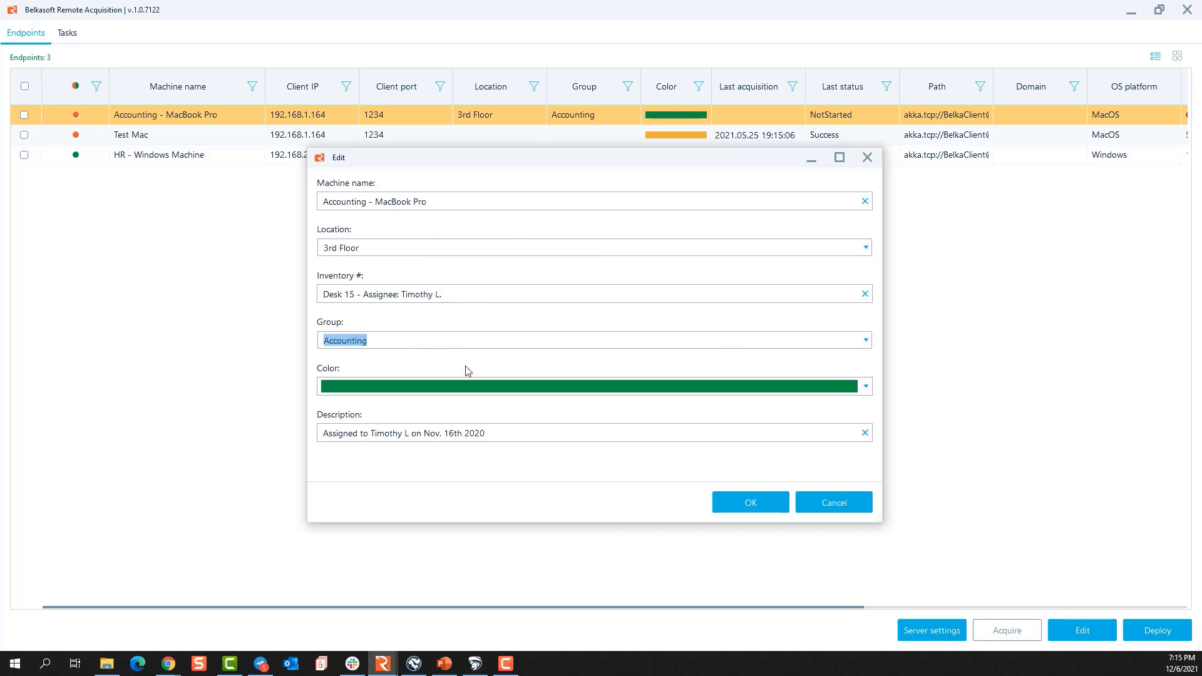
click(865, 387)
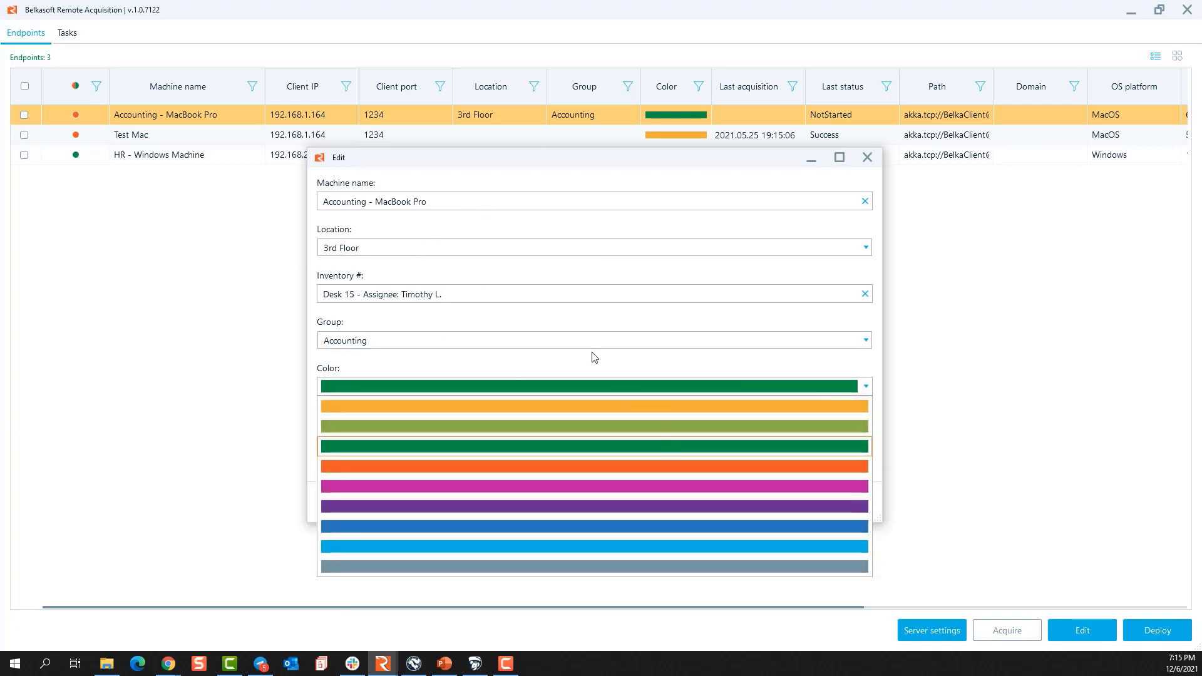
click(593, 355)
drag(515, 435, 217, 424)
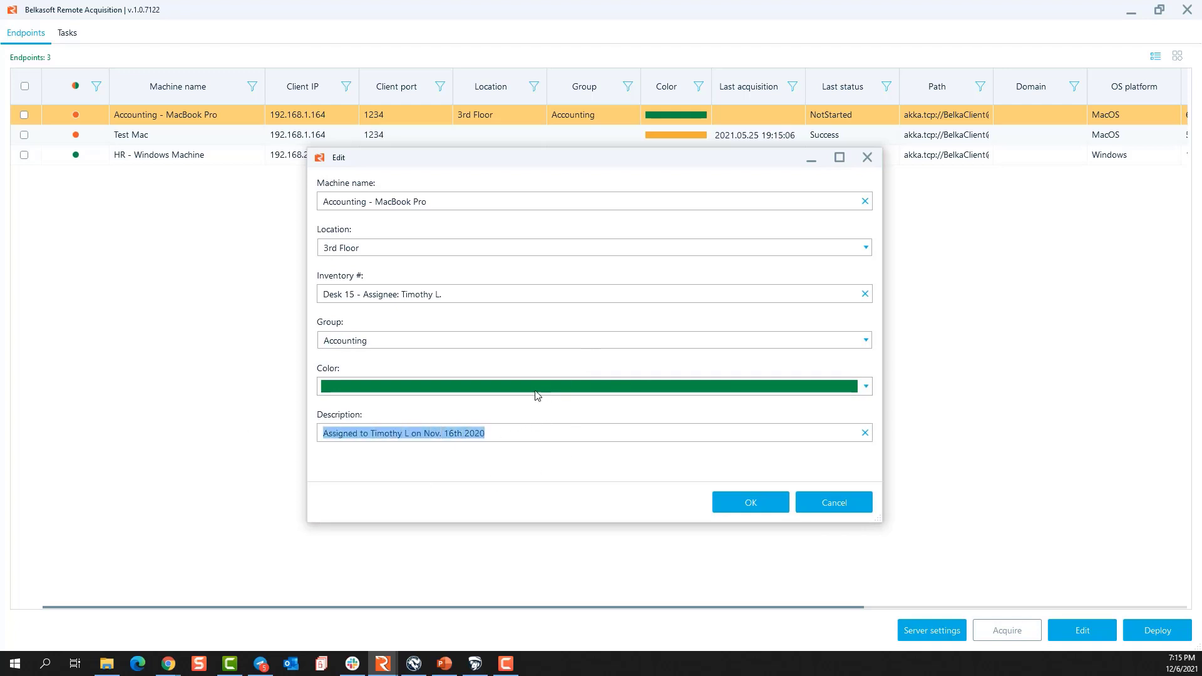
click(867, 158)
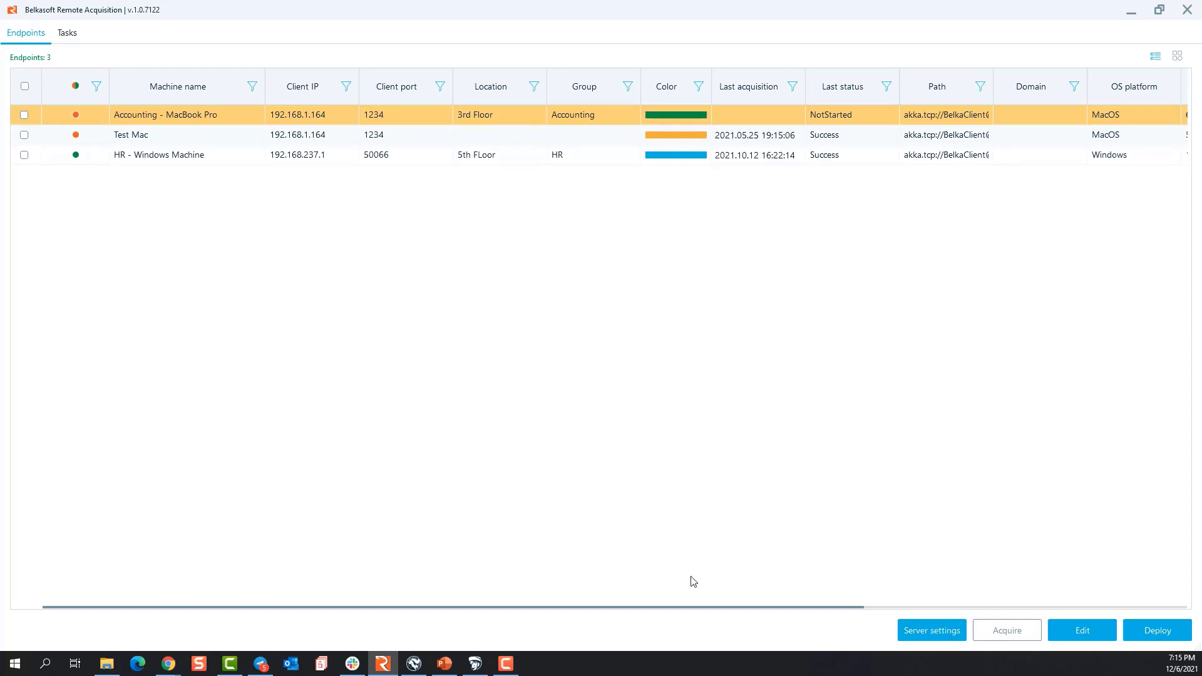
scroll(792, 593, right, 5)
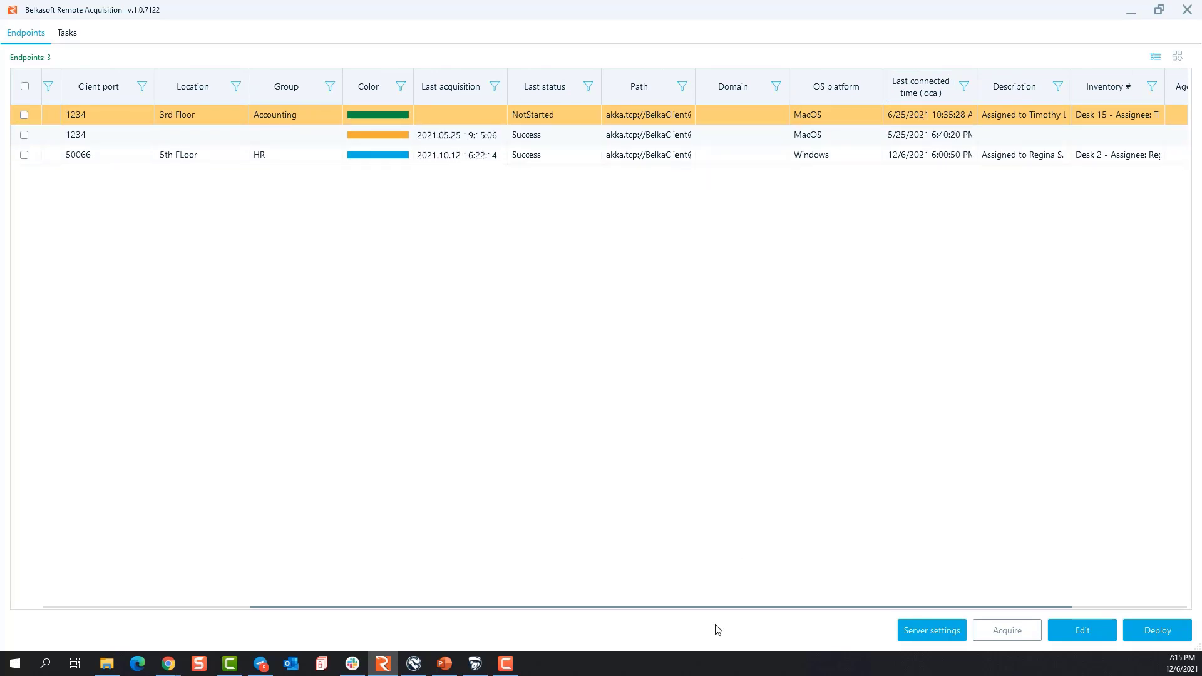
drag(731, 600, 524, 598)
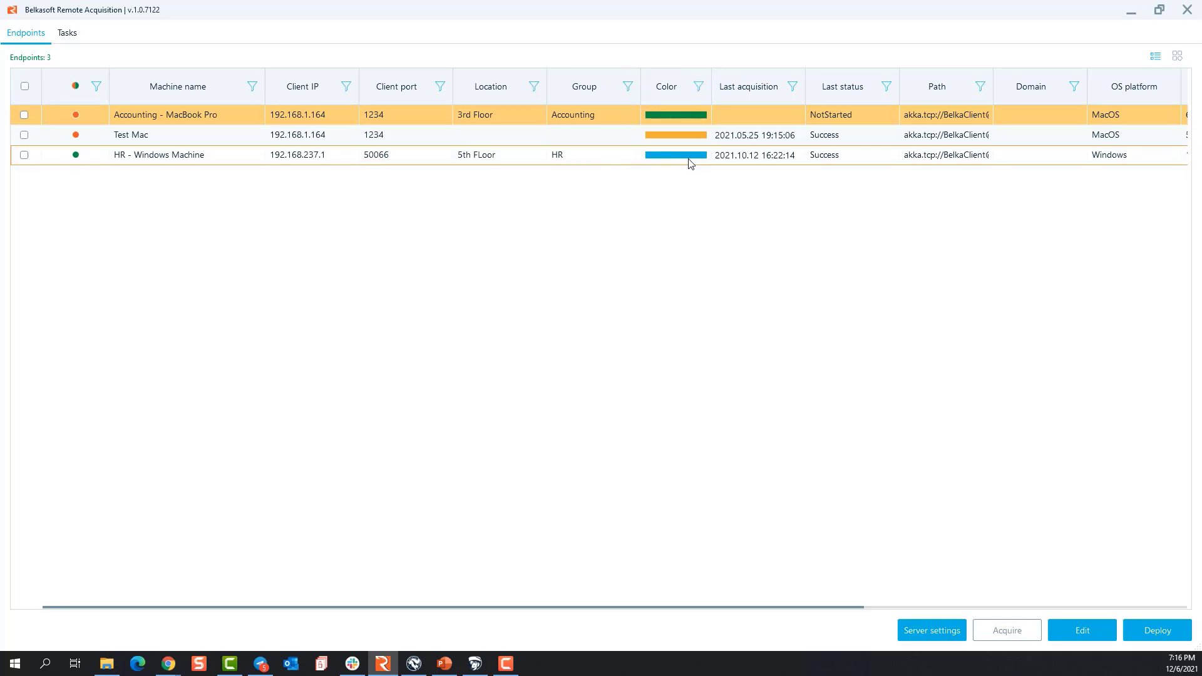
Filter the endpoint list by colour to show only the blue-coded endpoint, and reset the filters to default.
click(700, 91)
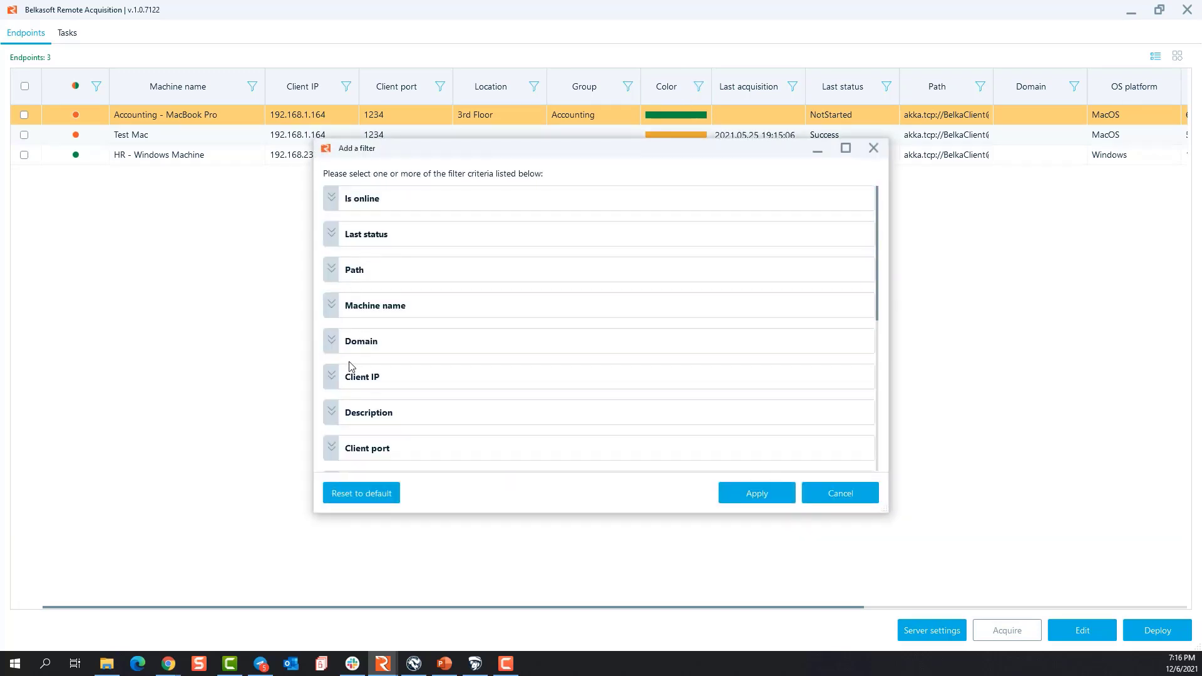
scroll(455, 431, down, 2)
click(346, 330)
click(346, 348)
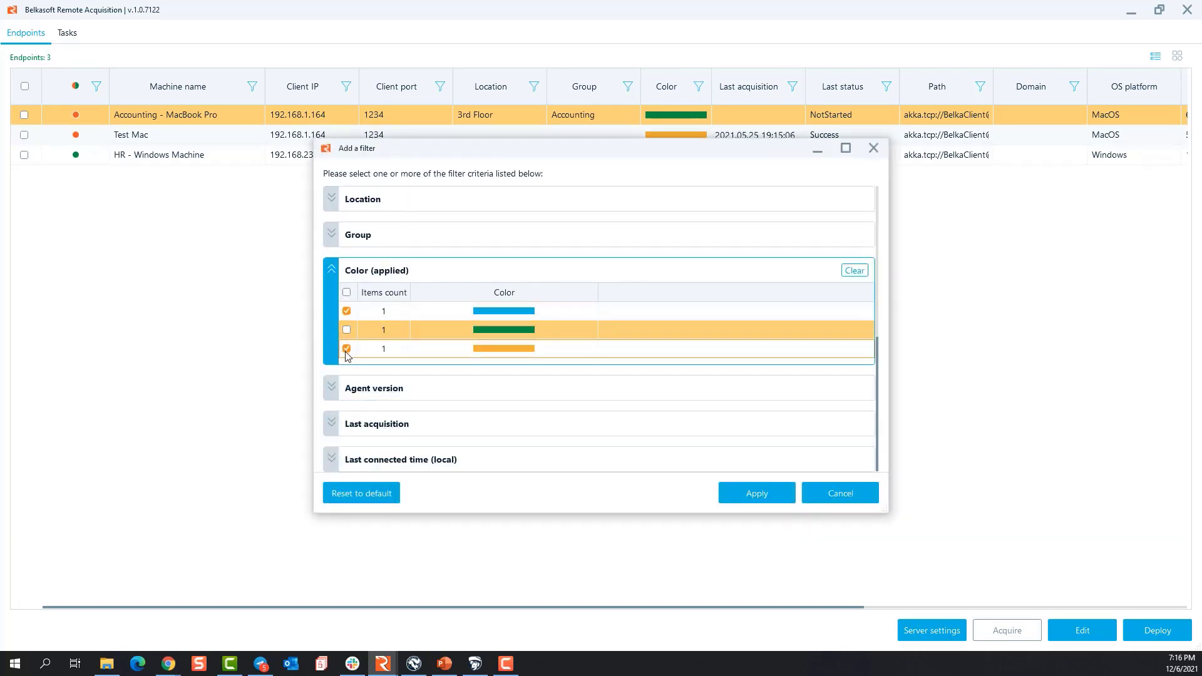
click(758, 494)
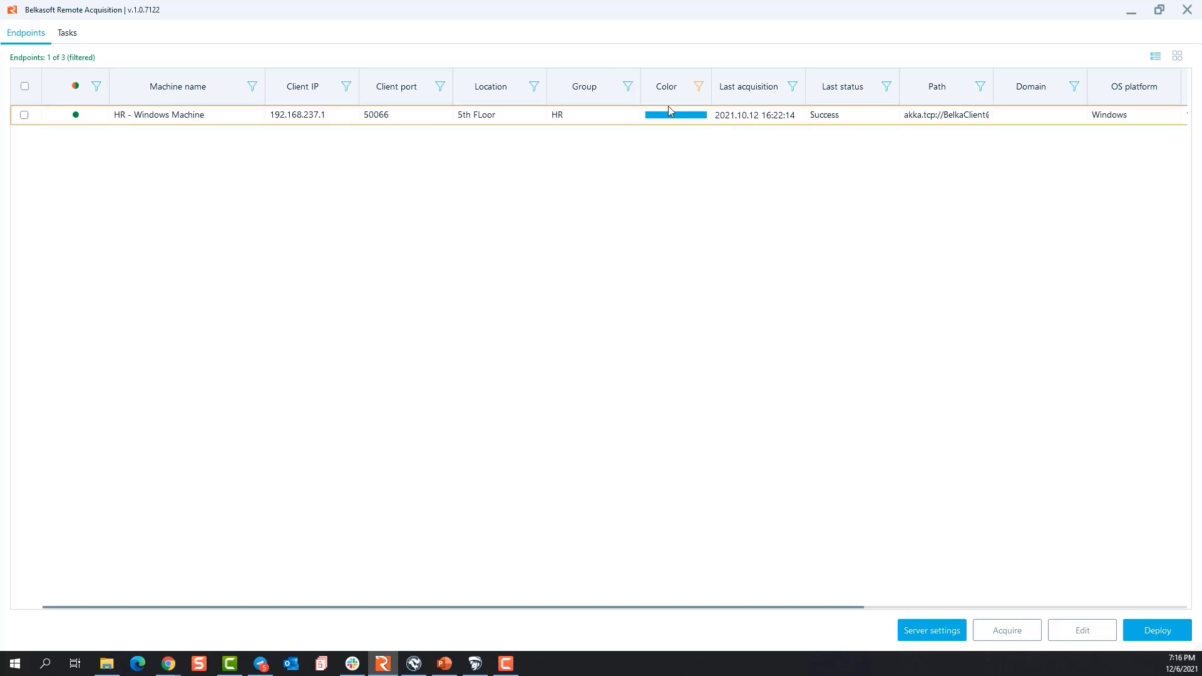
click(698, 88)
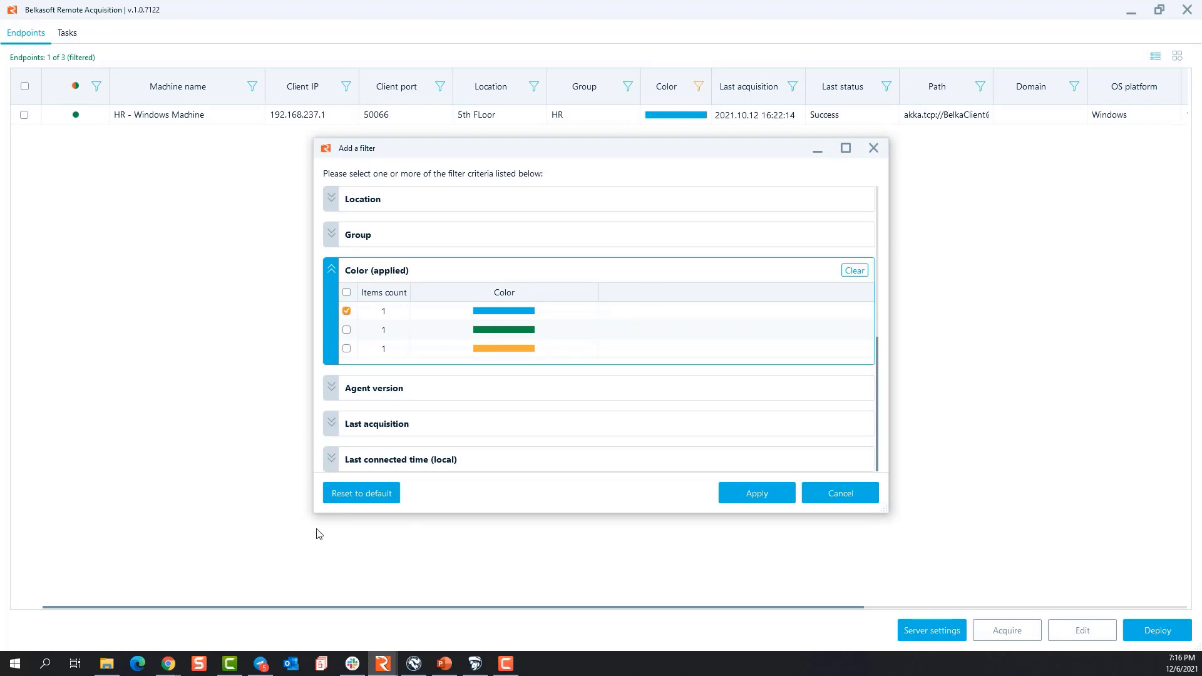
click(356, 494)
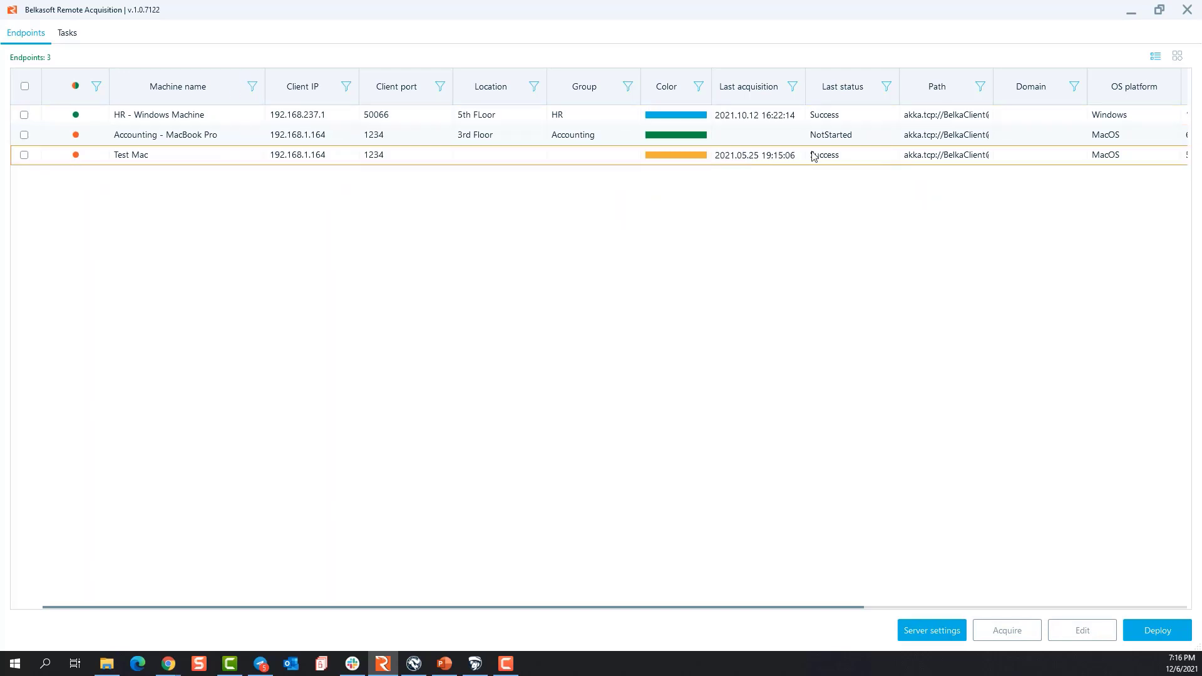
View the endpoints as cards, and return to the list layout.
click(1177, 59)
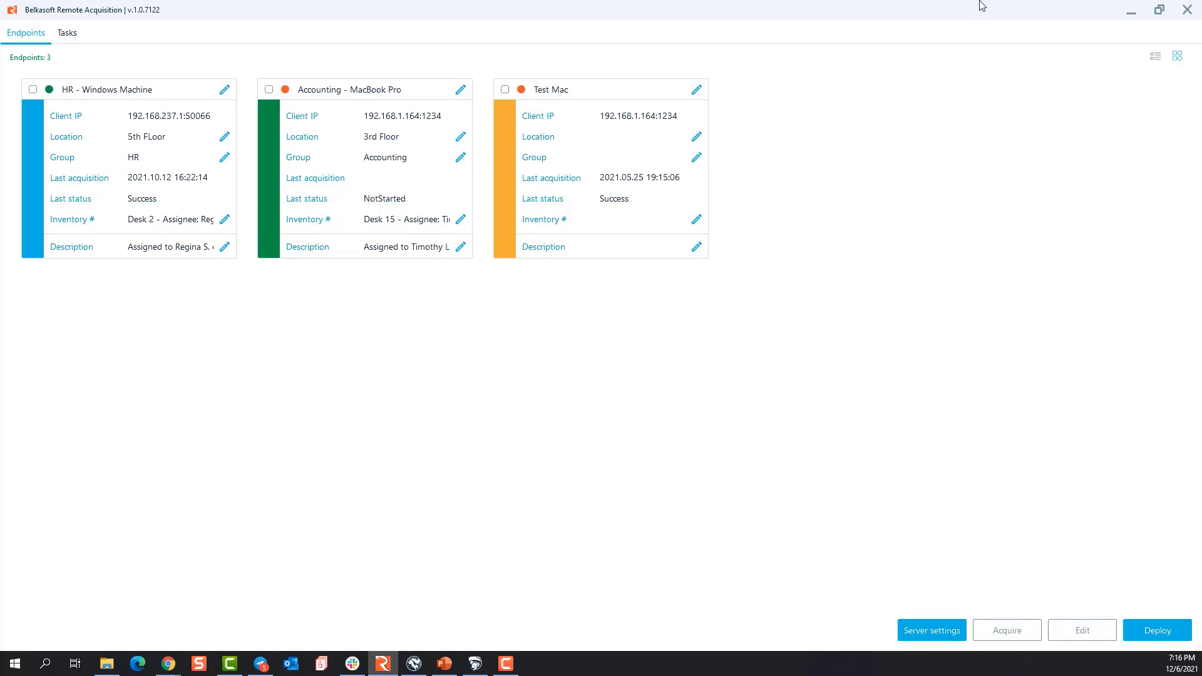
click(1156, 57)
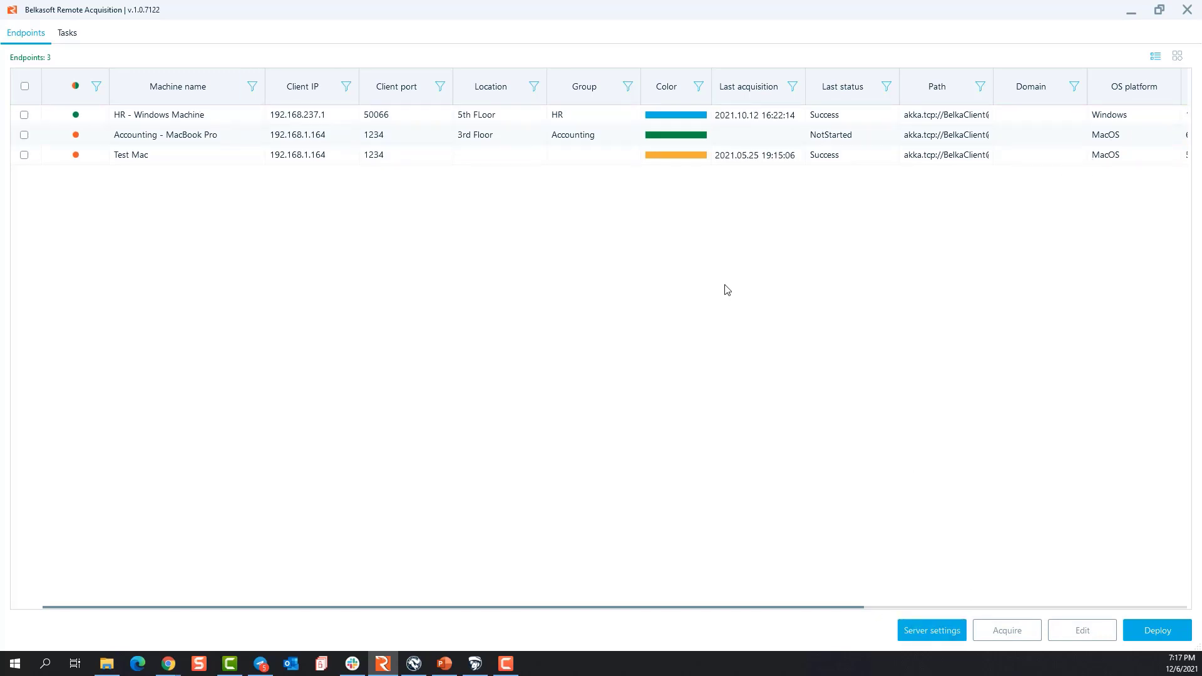
Select the HR - Windows Machine endpoint and review its editable details without changing them.
click(481, 121)
click(1084, 633)
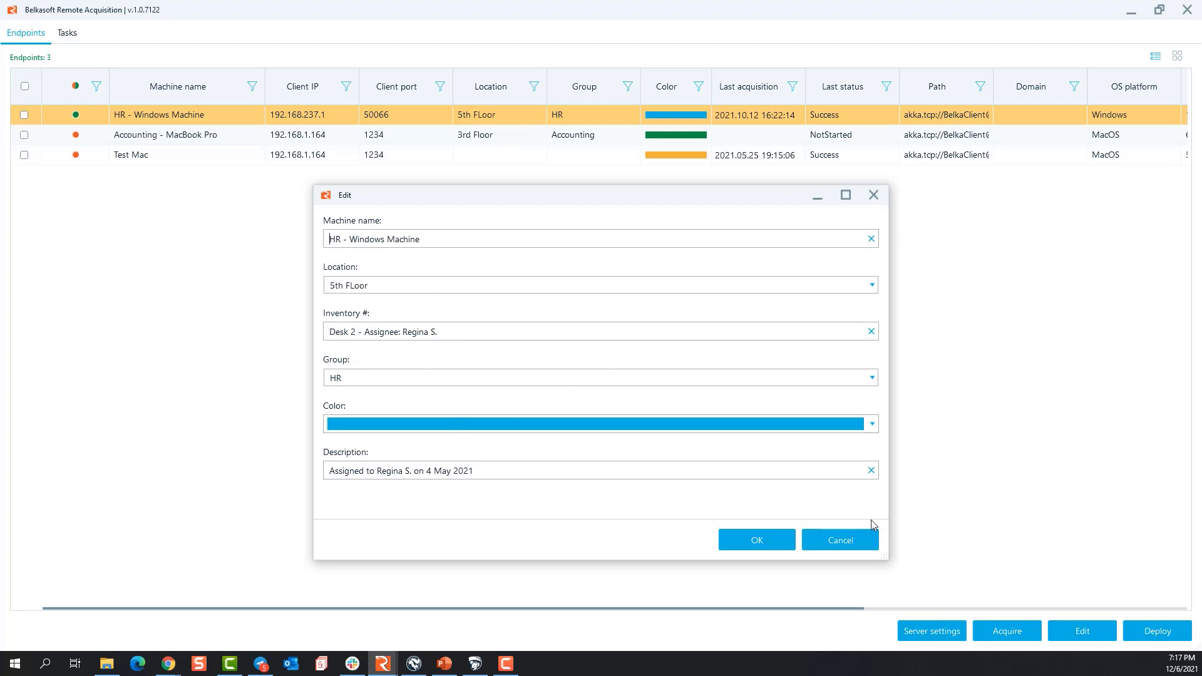
click(856, 540)
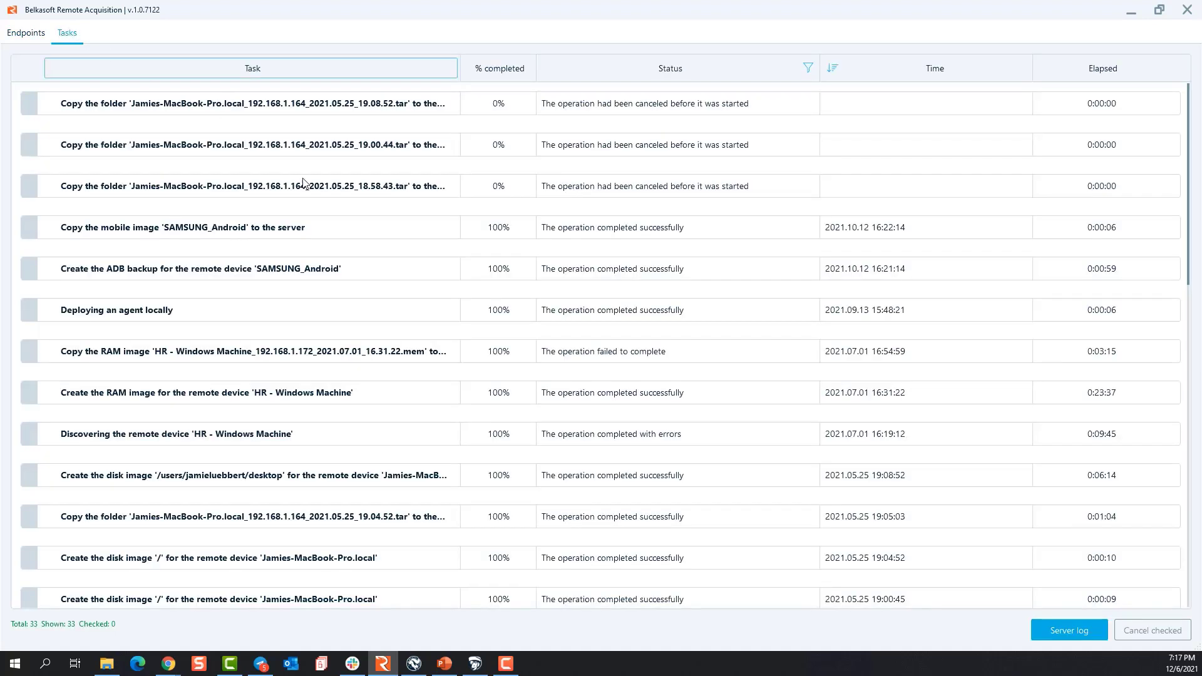
Examine the task history, including each operation's completion percentage, status, time and elapsed duration.
scroll(504, 213, down, 3)
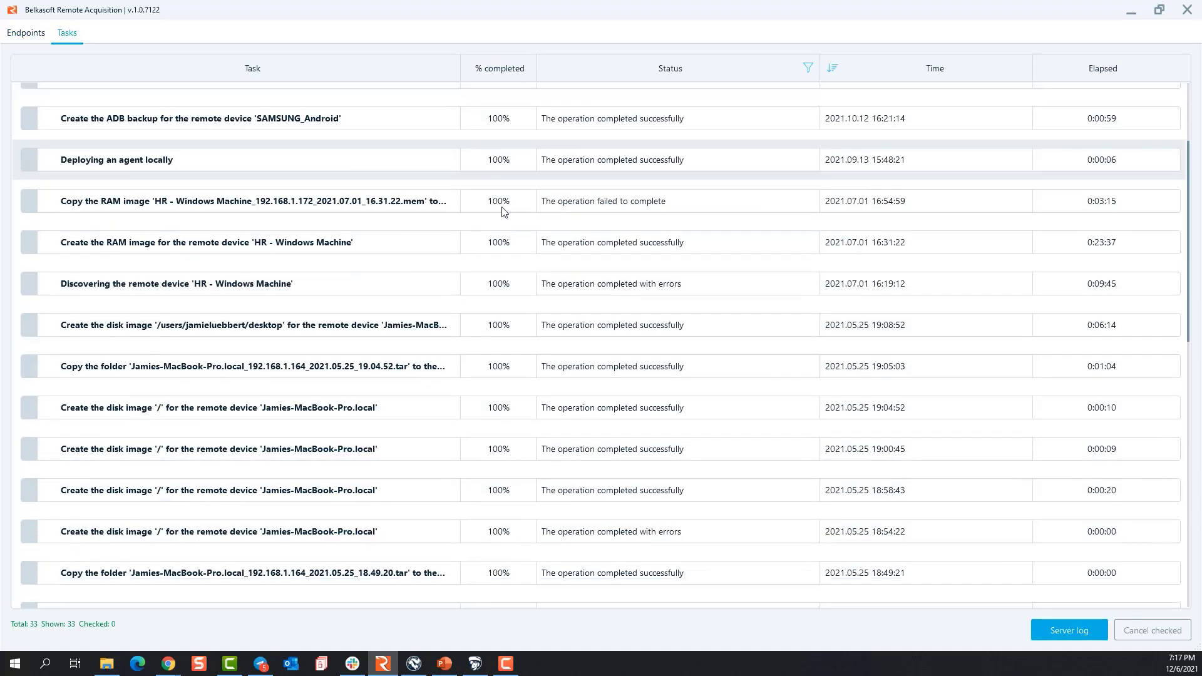
scroll(504, 213, down, 10)
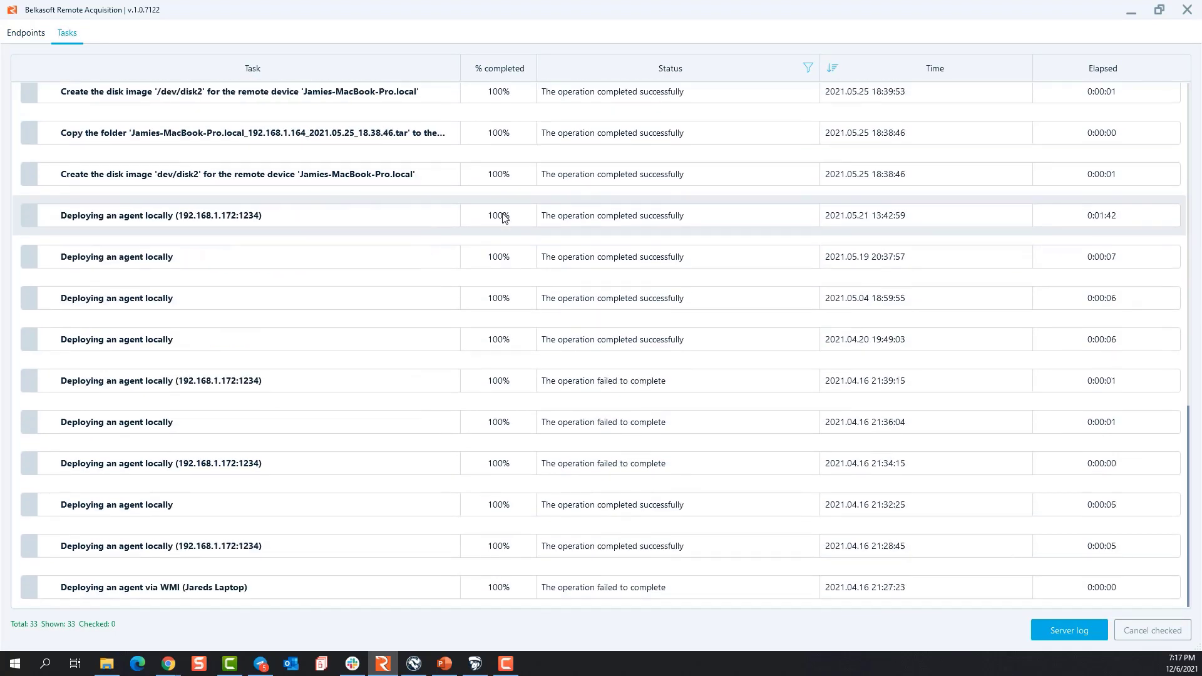
scroll(545, 349, up, 10)
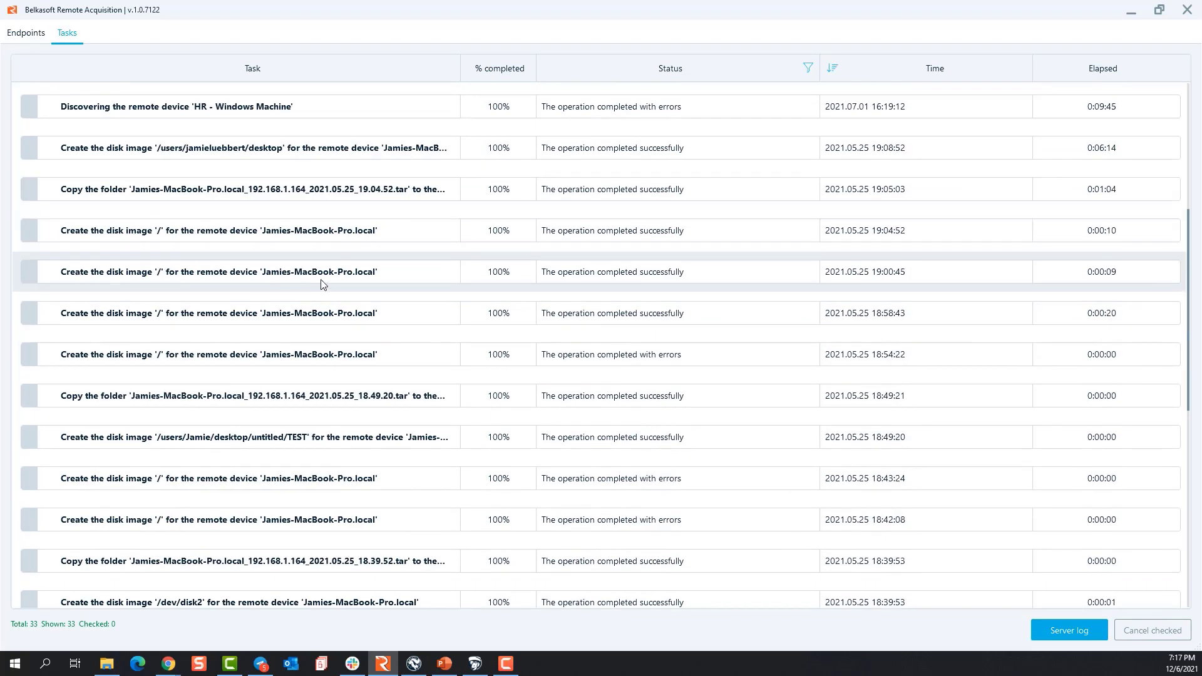
scroll(352, 293, up, 3)
scroll(319, 269, up, 3)
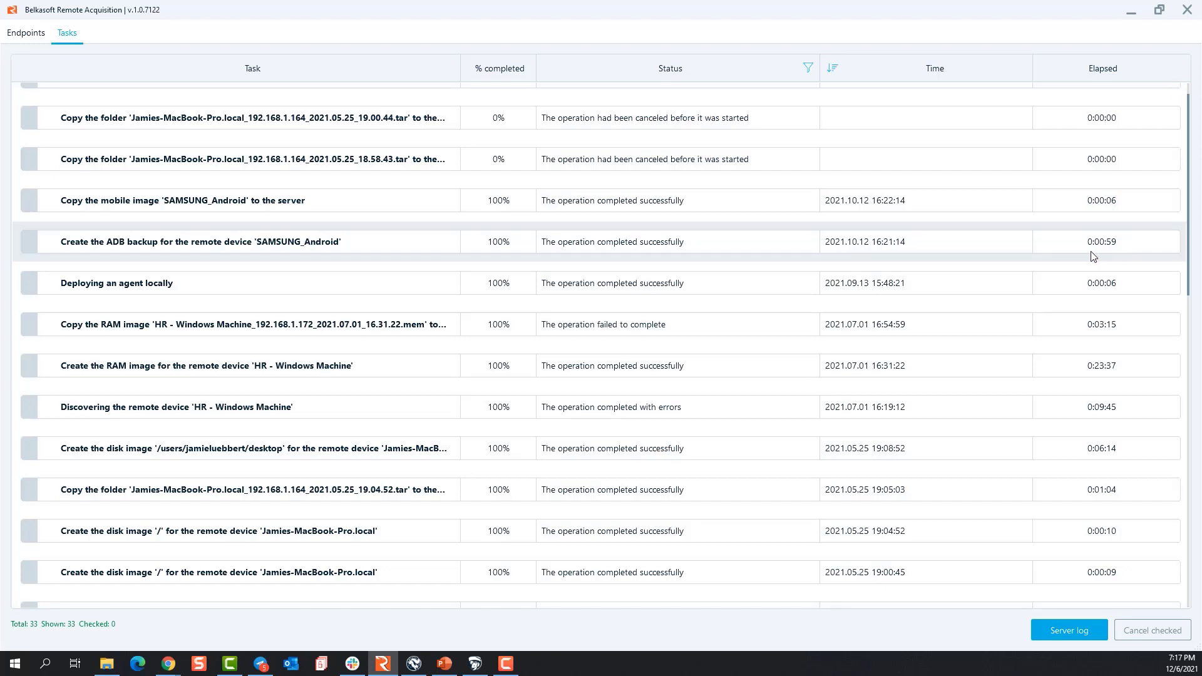
Open the server log for a look in an enlarged text window, and close it.
click(1054, 627)
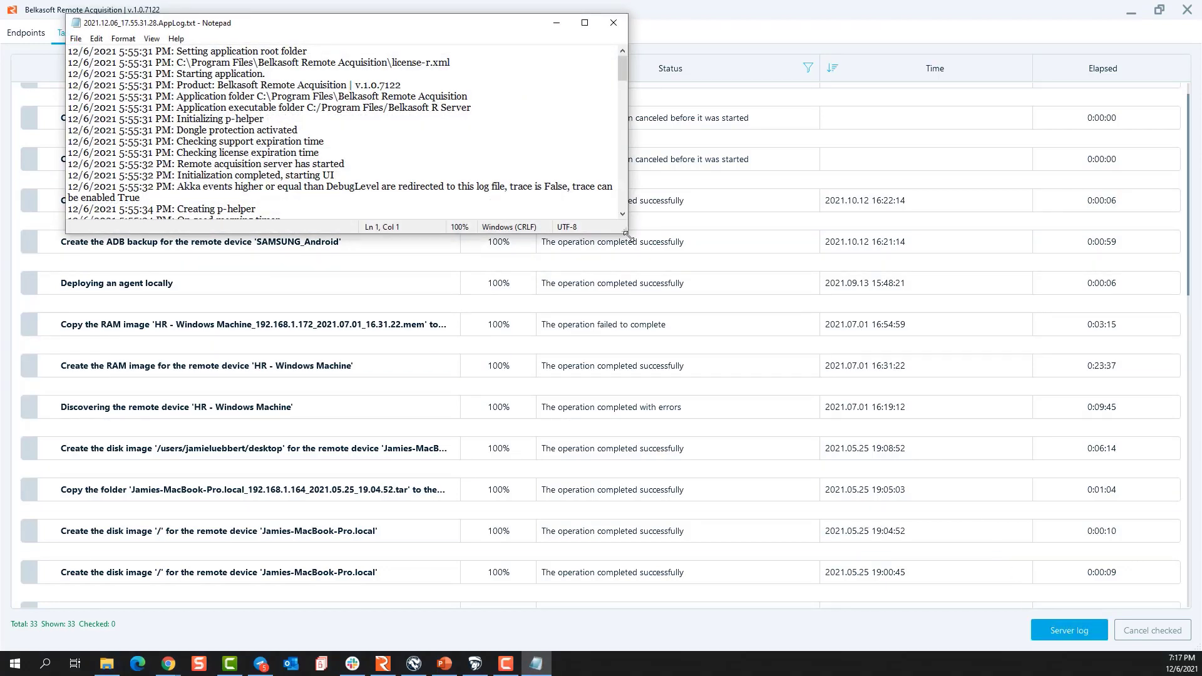
drag(727, 76, 740, 304)
click(718, 23)
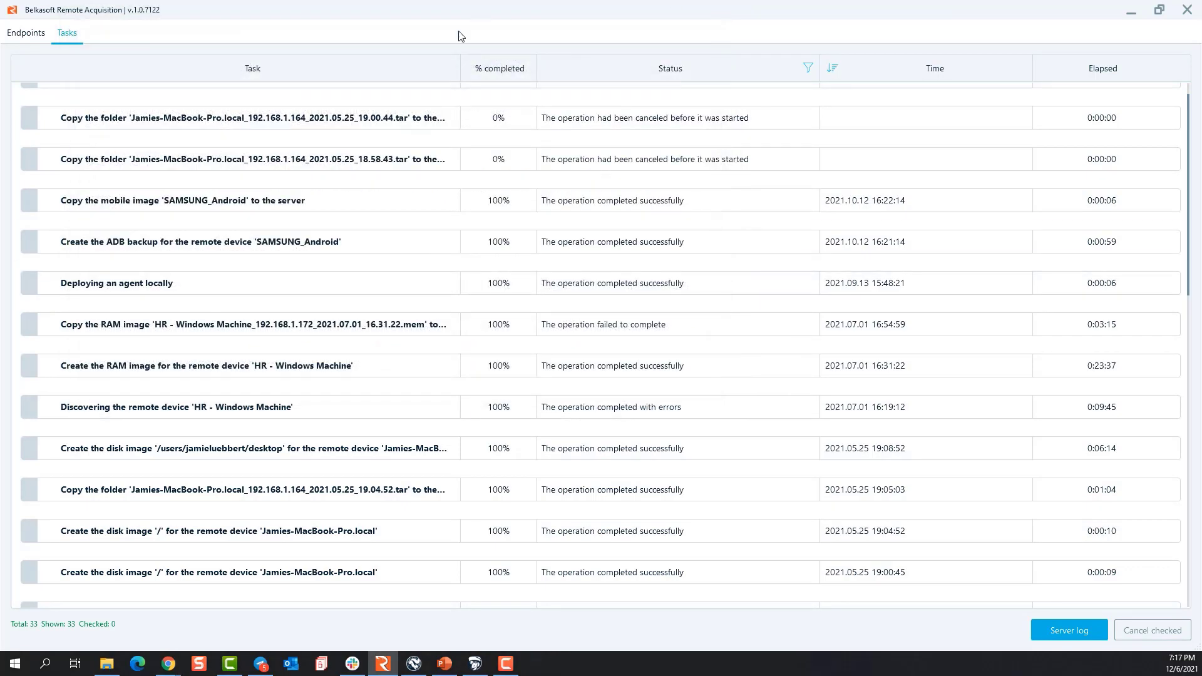
Set up a disk drive acquisition for the HR - Windows Machine endpoint with physical drive PHYSICALDRIVE0 as the source.
click(32, 36)
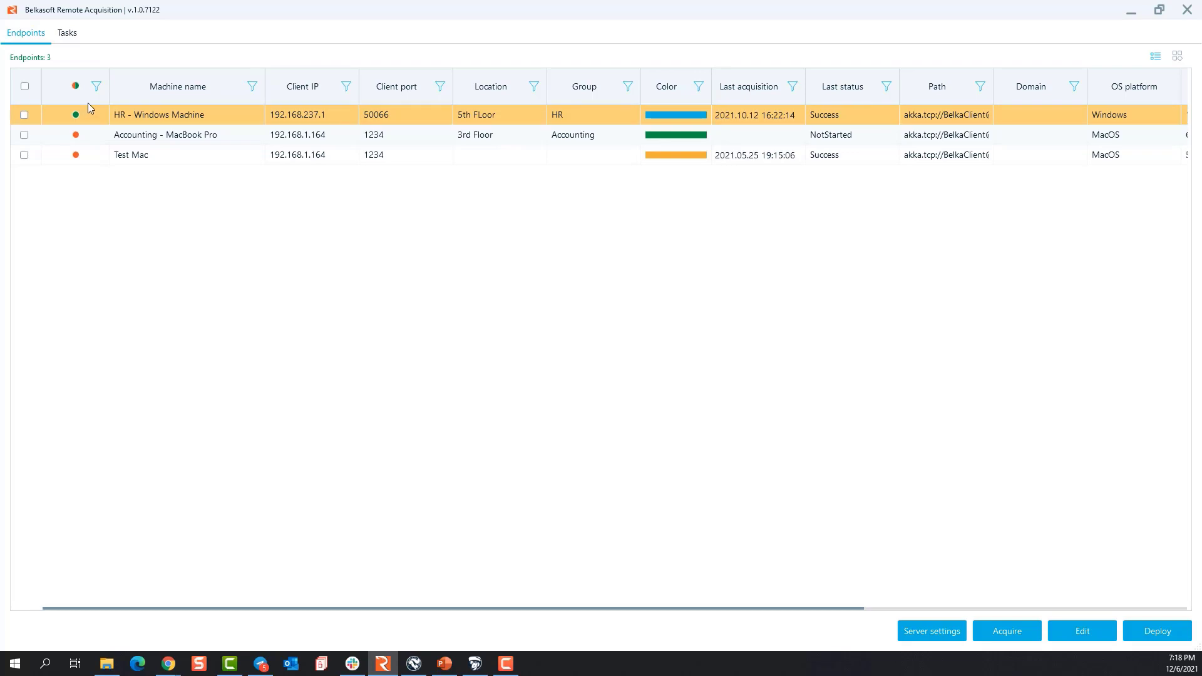
click(1013, 633)
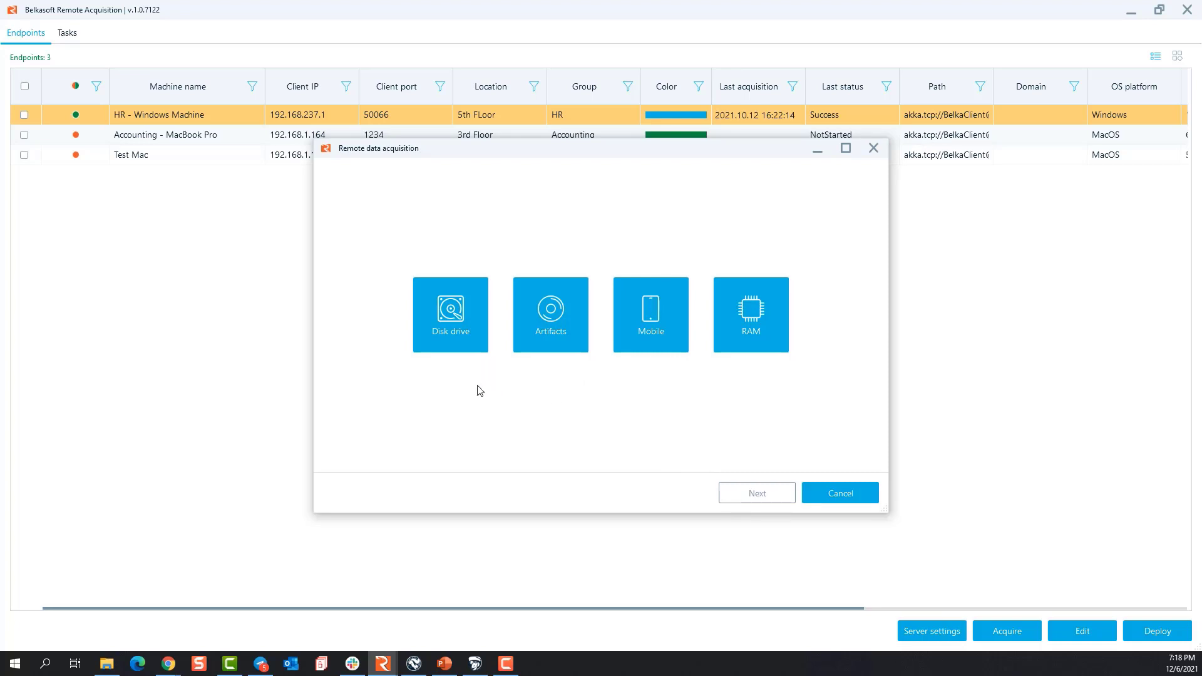
click(439, 319)
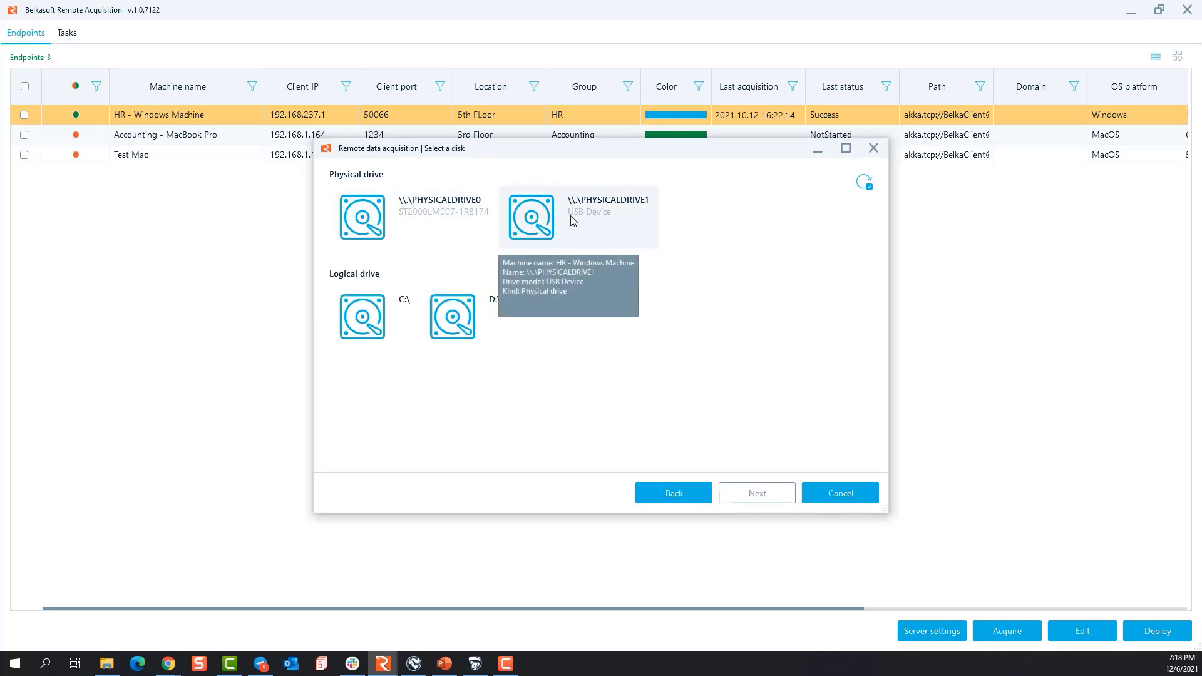
mouse_move(596, 227)
mouse_move(431, 210)
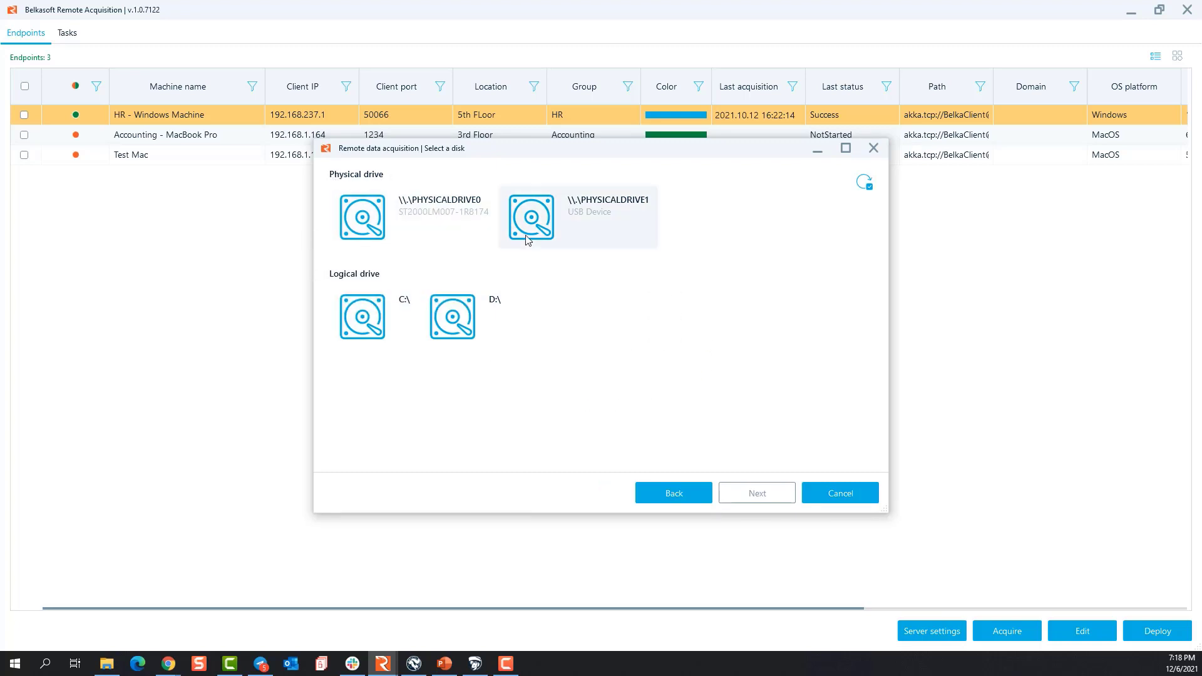
mouse_move(381, 218)
double_click(619, 225)
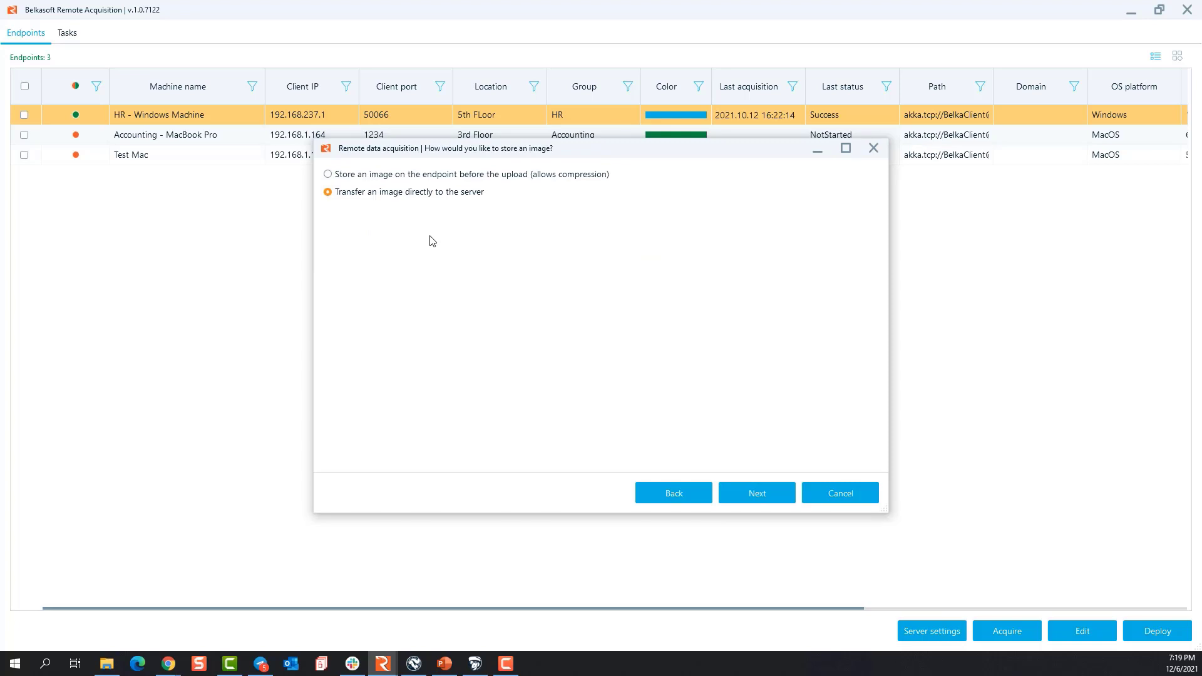
Store the image on the endpoint before upload, enabling SHA1 and MD5 checksums, output verification and multi-part image creation in RAW format.
click(416, 175)
click(758, 492)
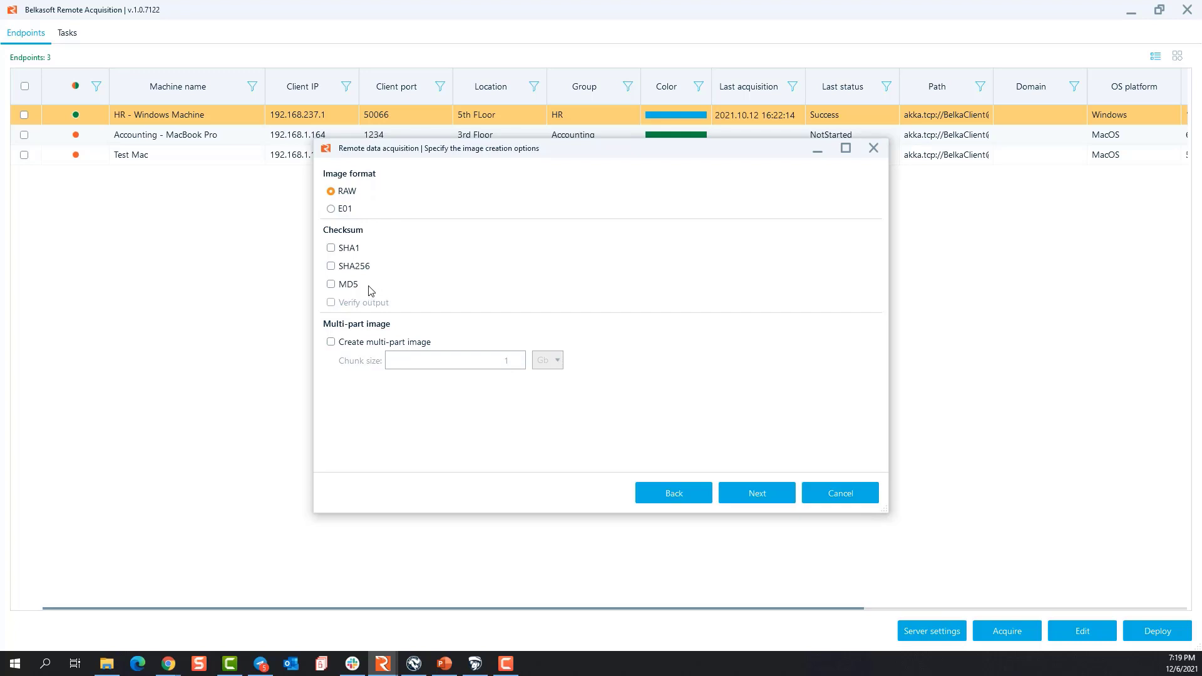
click(331, 249)
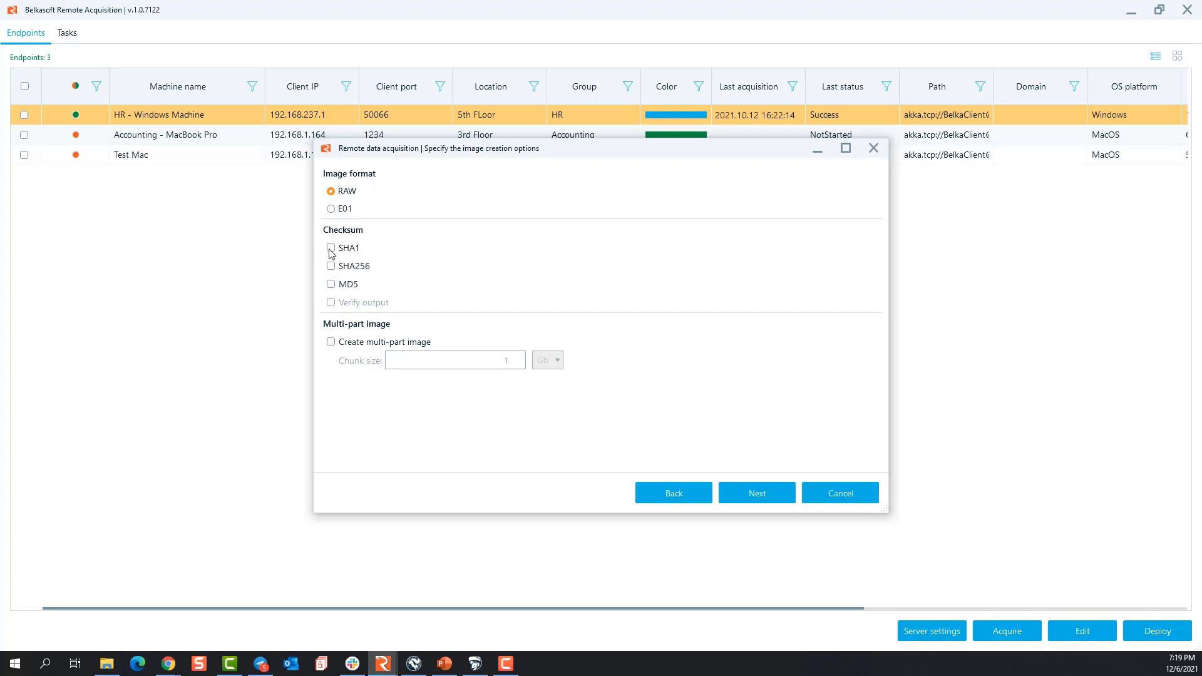
click(332, 285)
click(331, 303)
click(375, 347)
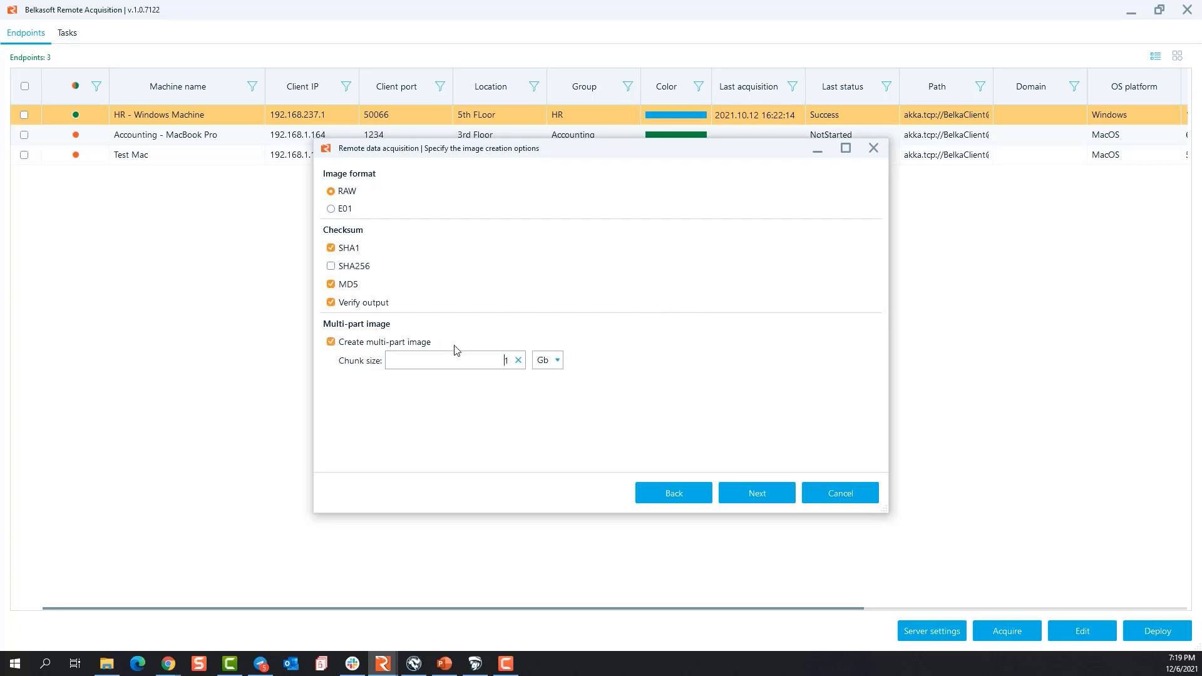
click(523, 360)
click(757, 494)
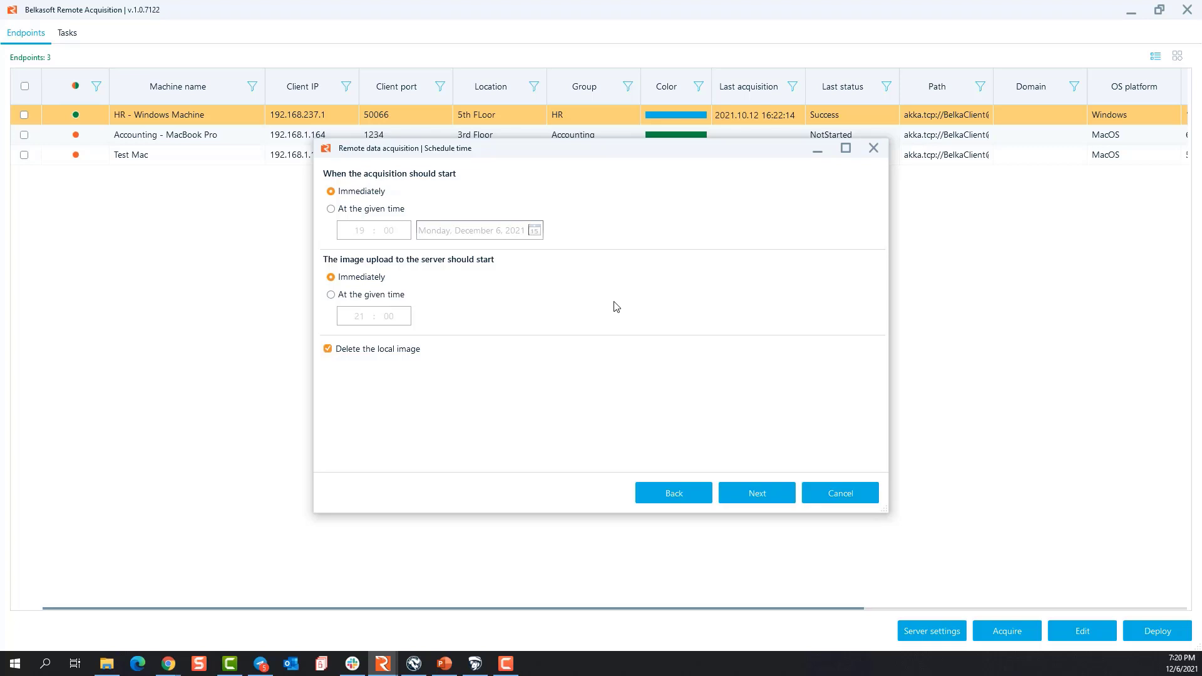
Keep the immediate schedule, review the acquisition summary with its image paths and name, and leave the wizard without starting.
click(764, 493)
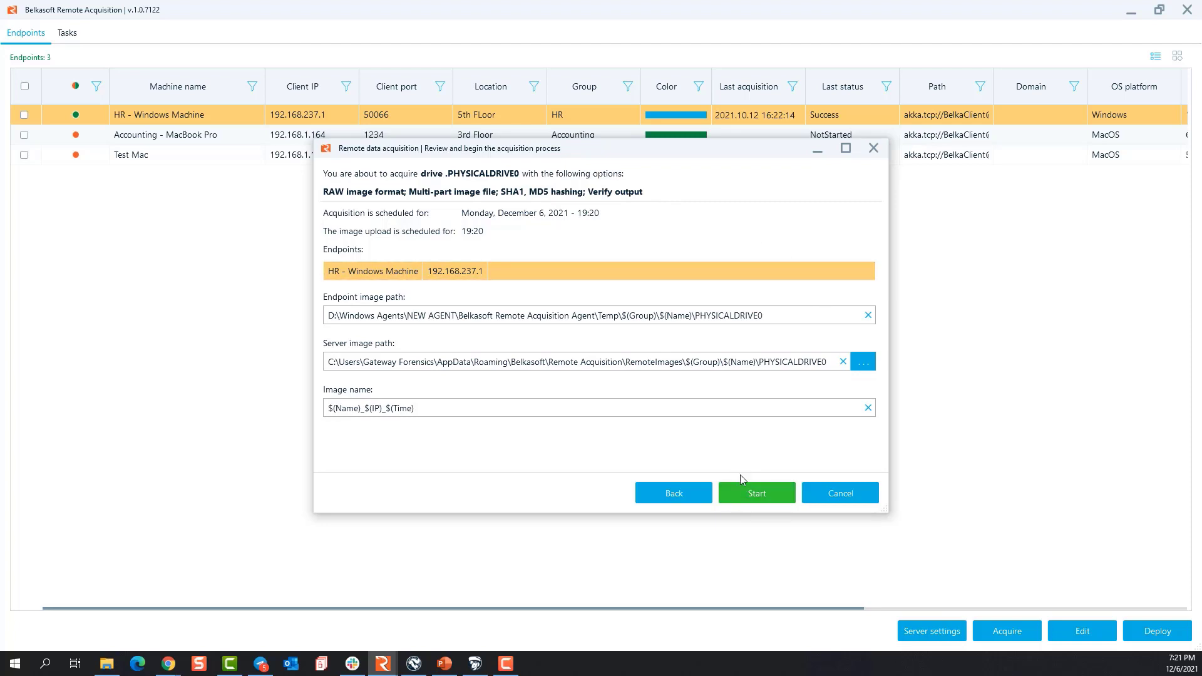
click(671, 494)
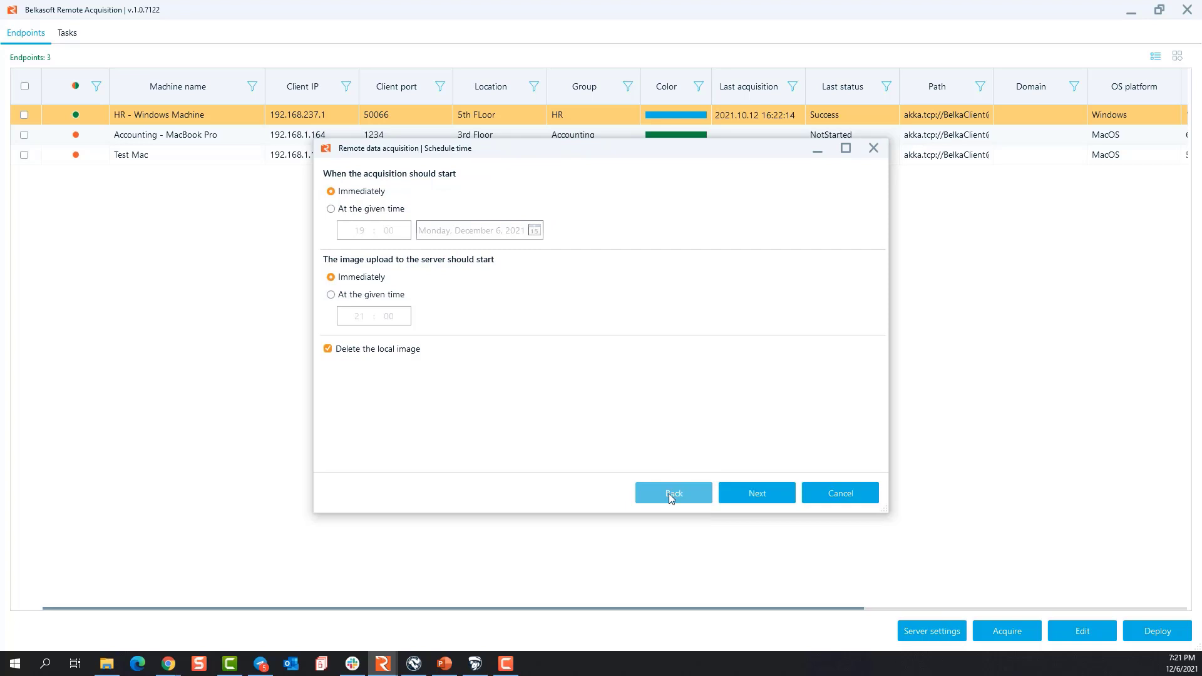
click(672, 494)
click(840, 494)
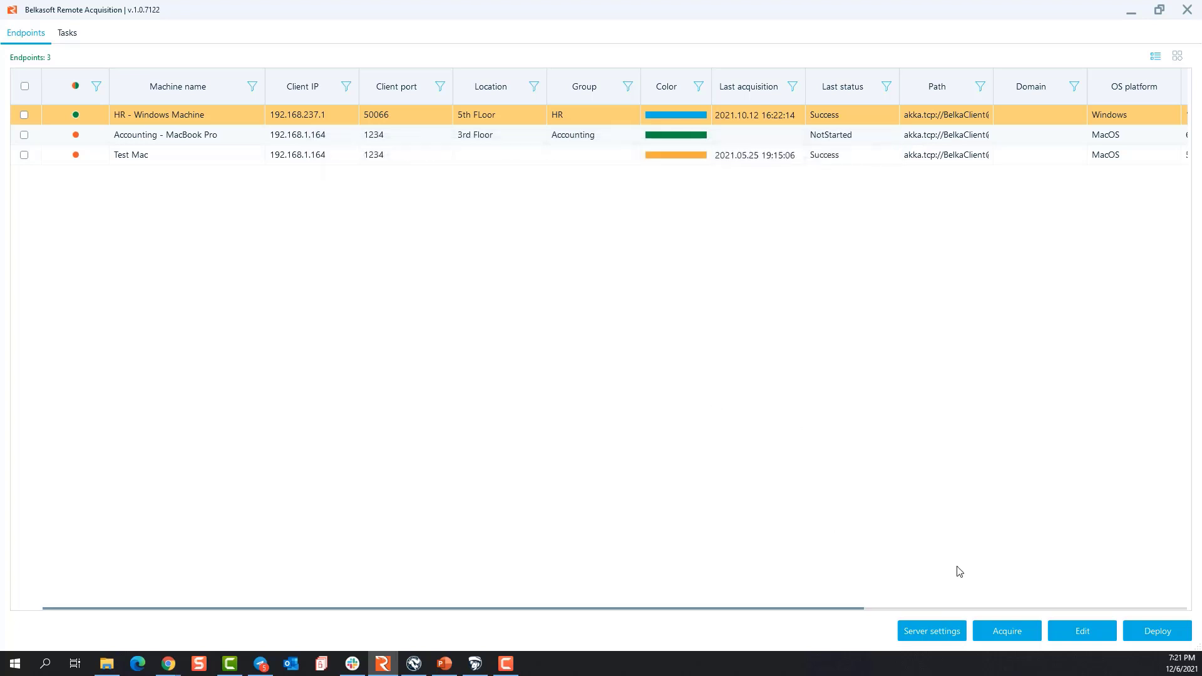
Set up an artifacts acquisition for the HR - Windows Machine endpoint, refresh the disk list and choose logical drive C:\.
click(1022, 641)
click(479, 332)
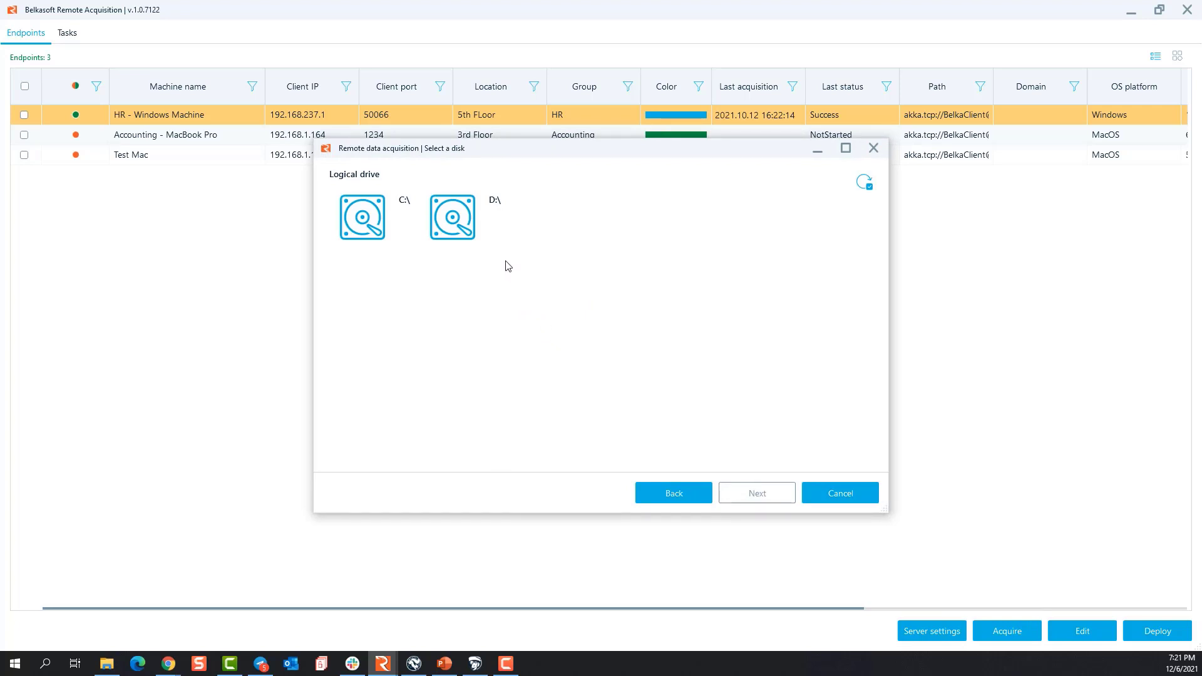
click(859, 182)
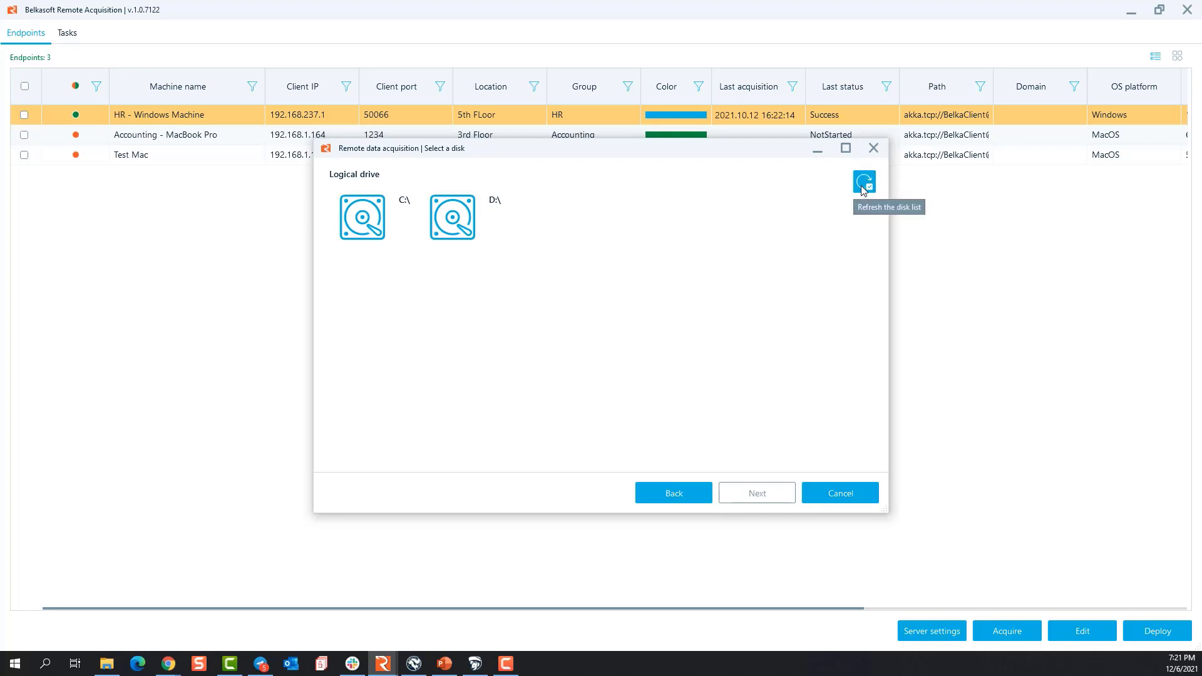
click(864, 183)
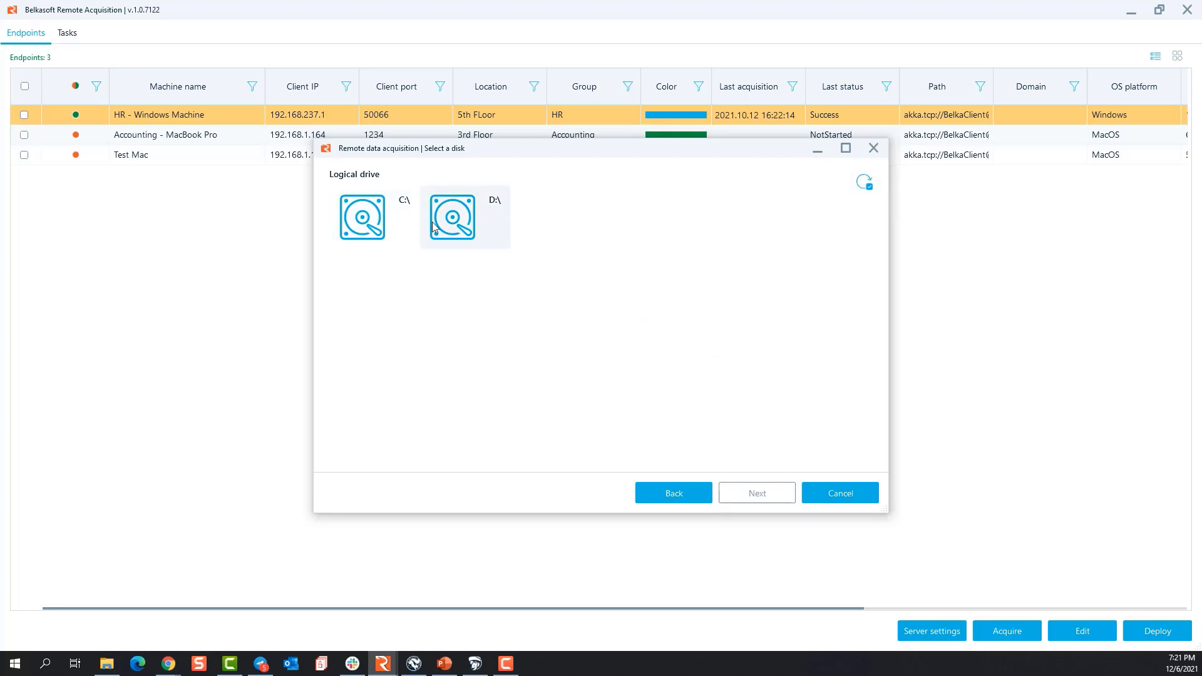
double_click(364, 216)
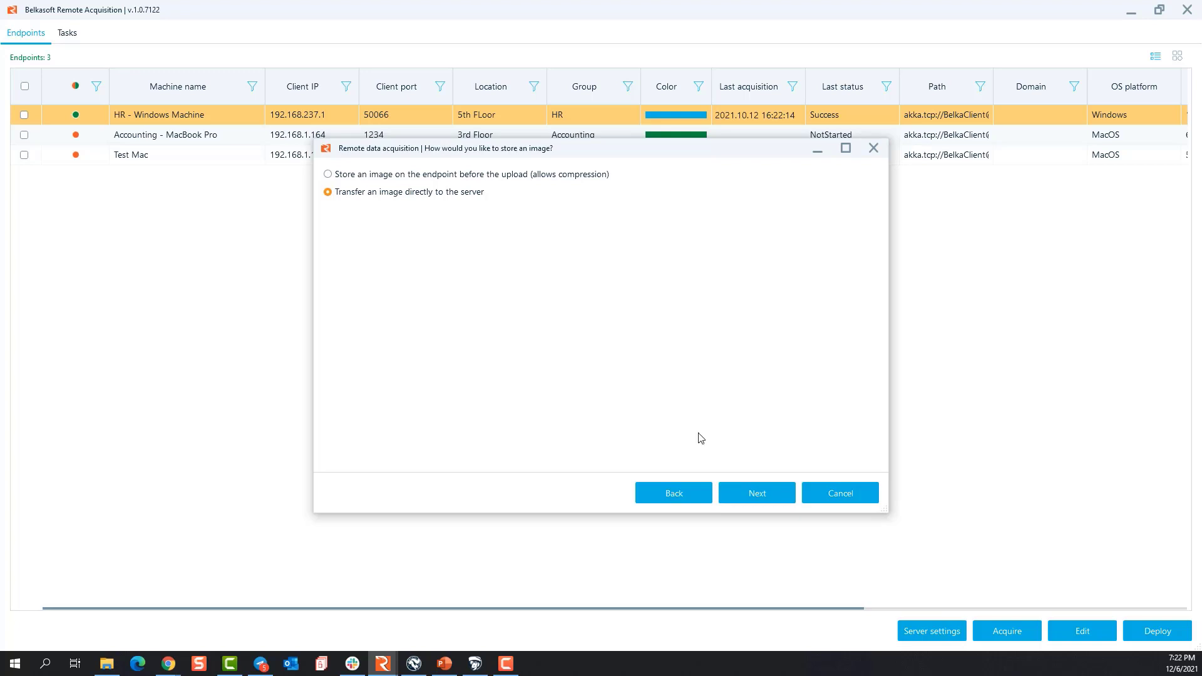
Transfer the image directly to the server, with a SHA1 checksum and output verification.
click(744, 487)
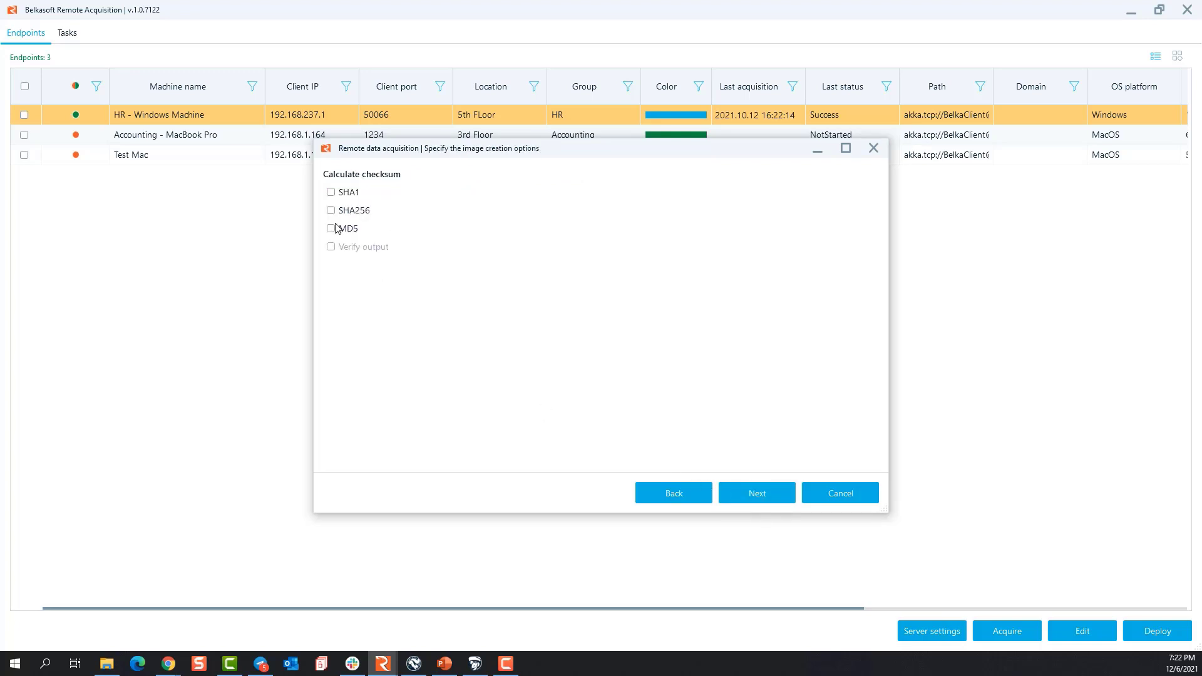
click(331, 194)
click(337, 247)
click(772, 492)
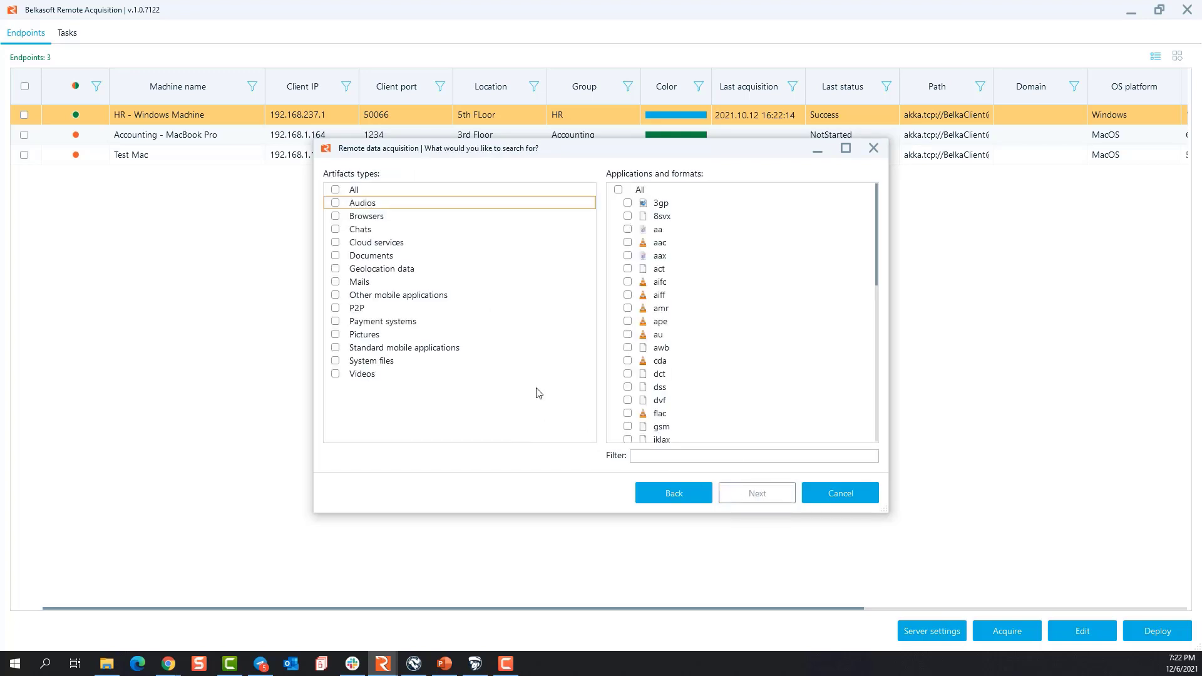
Limit the audio artifacts to search for to the awb and cda formats.
click(336, 190)
click(336, 191)
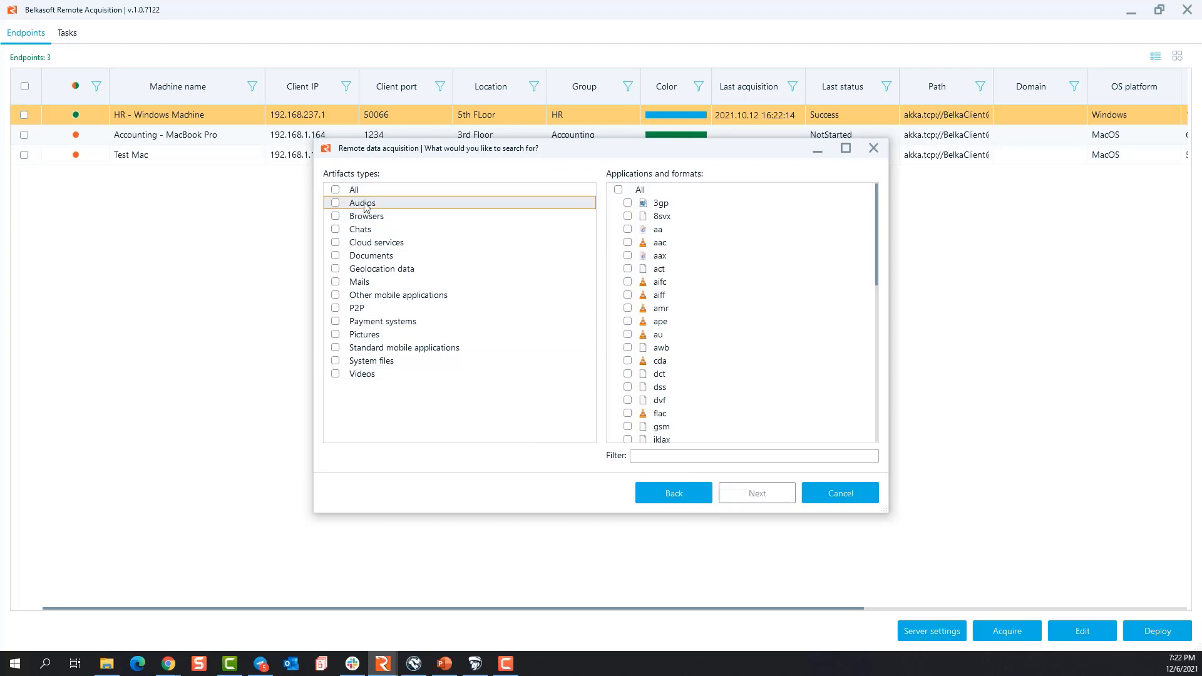
scroll(666, 313, down, 1)
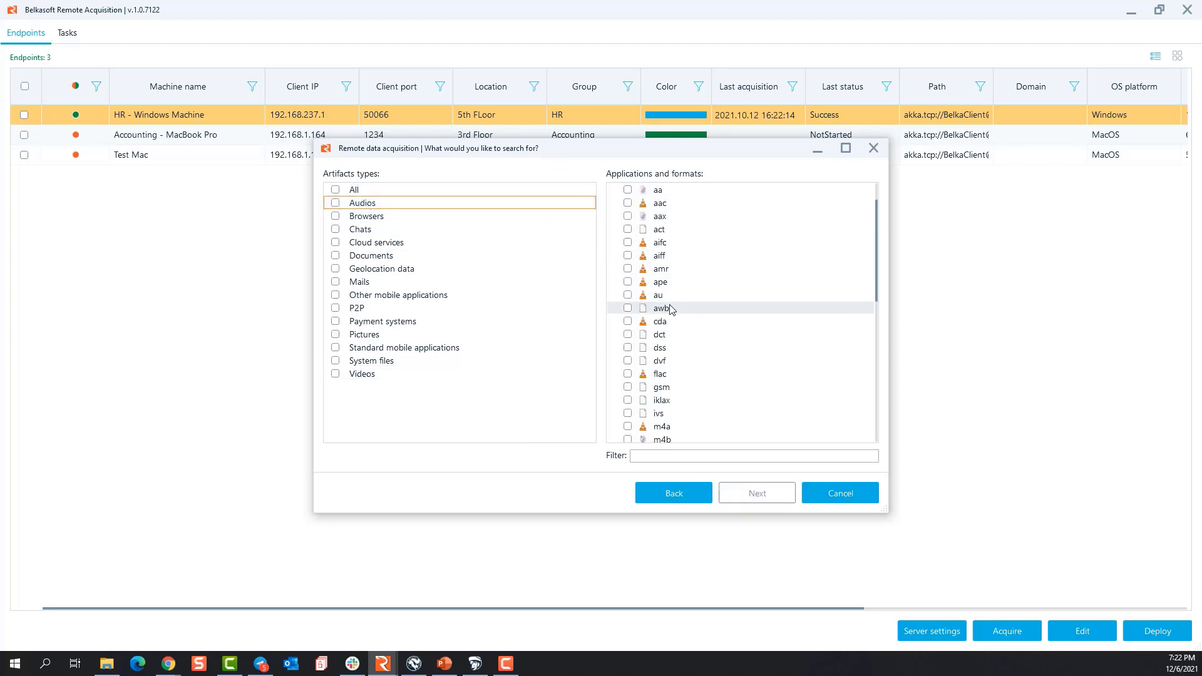
click(627, 308)
click(627, 321)
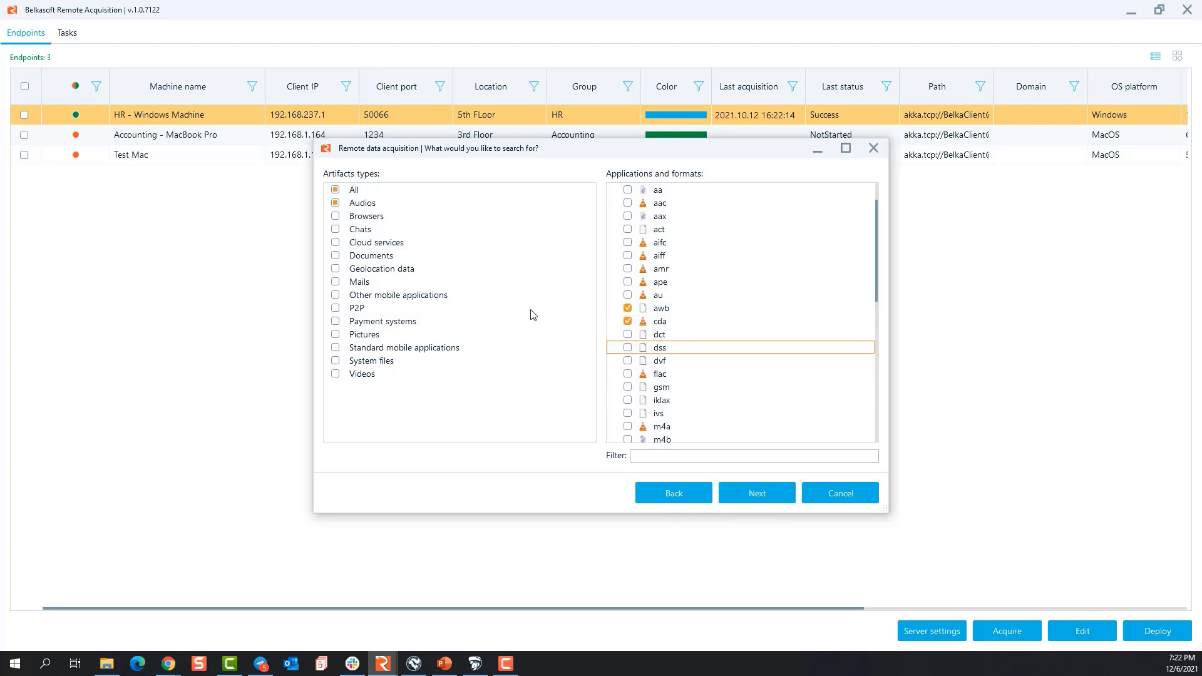
Add the Facebook, Google+ and Hangouts chats to the artifacts to search for.
click(371, 229)
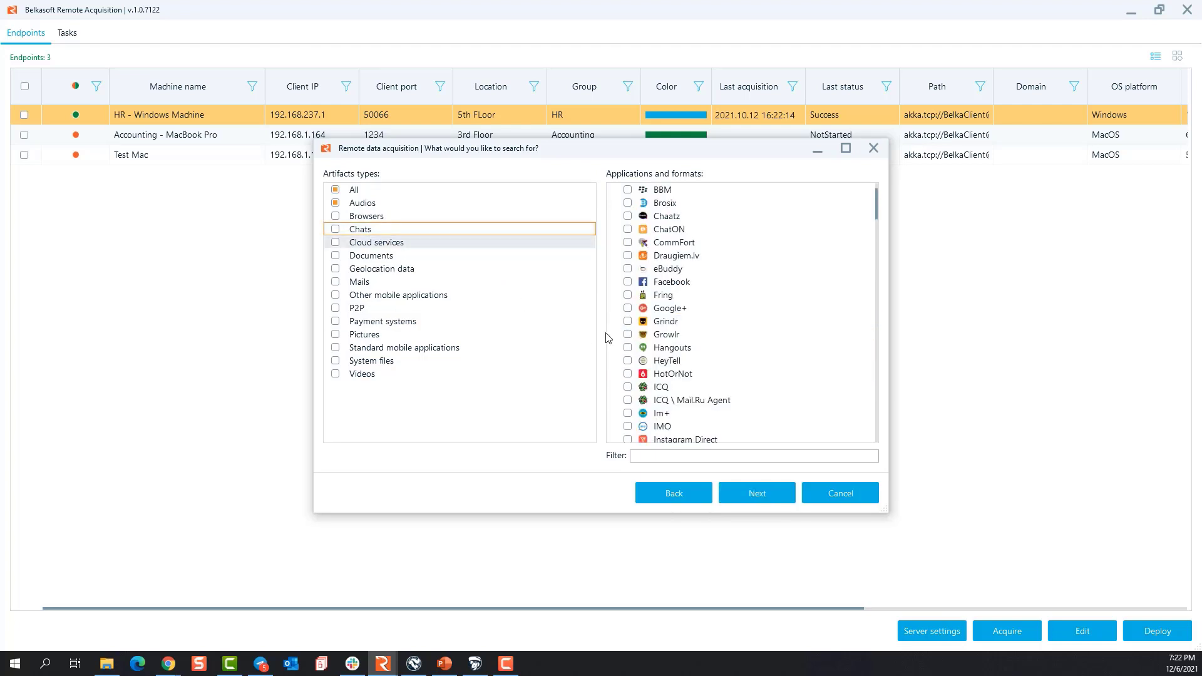
click(629, 282)
click(628, 308)
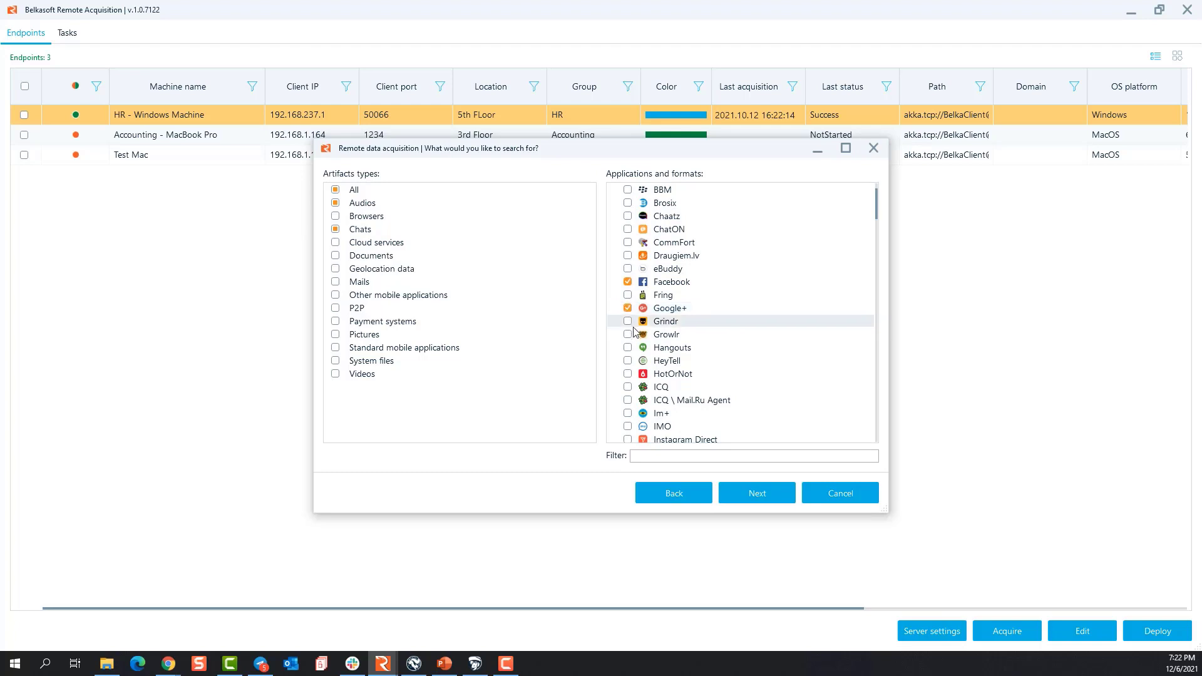
click(627, 347)
Add the Windows mail client Outlook to the artifact search and browse the available system file formats.
click(354, 283)
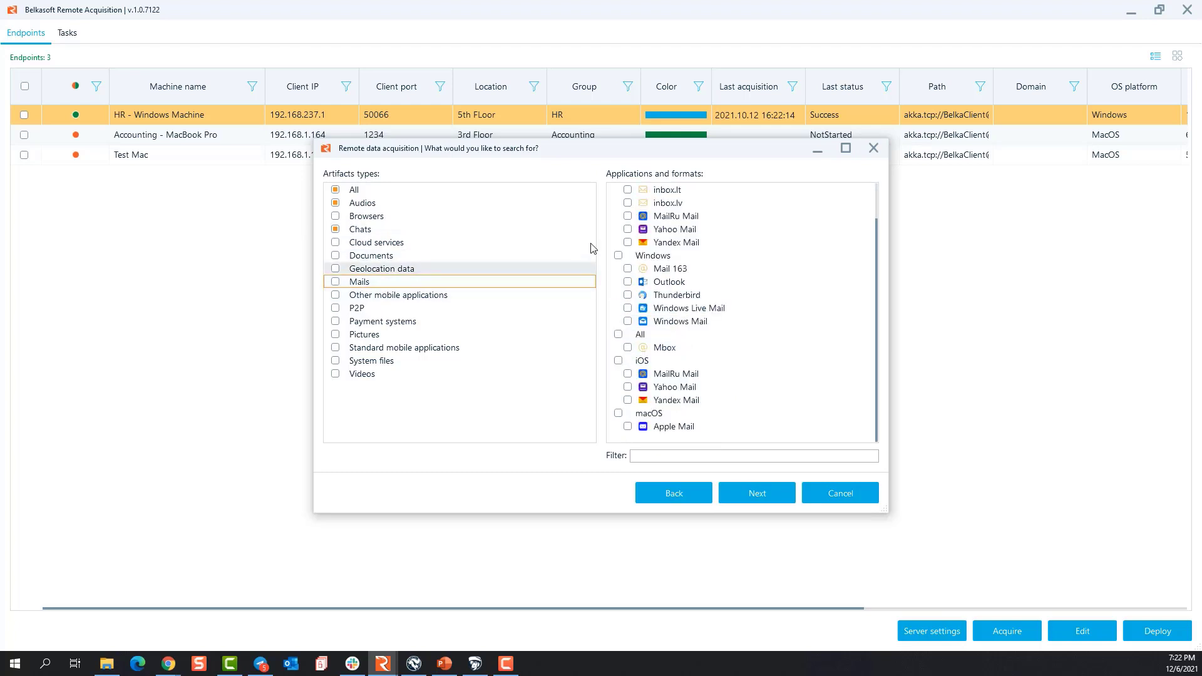
scroll(663, 282, up, 1)
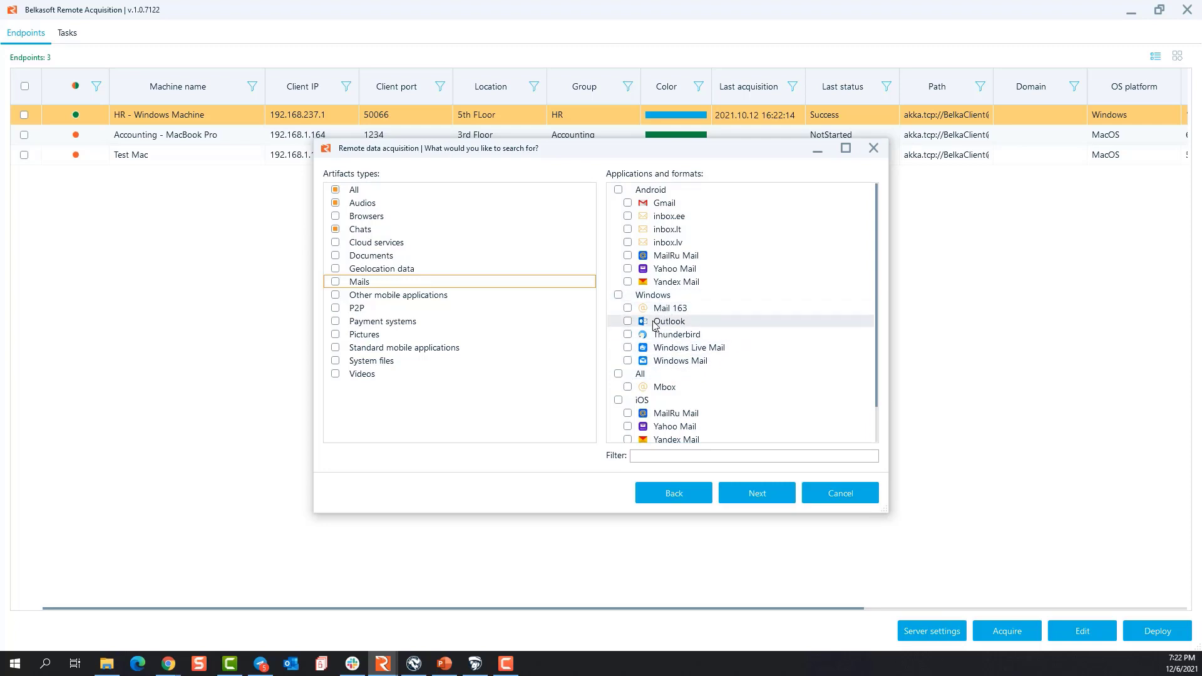
click(628, 321)
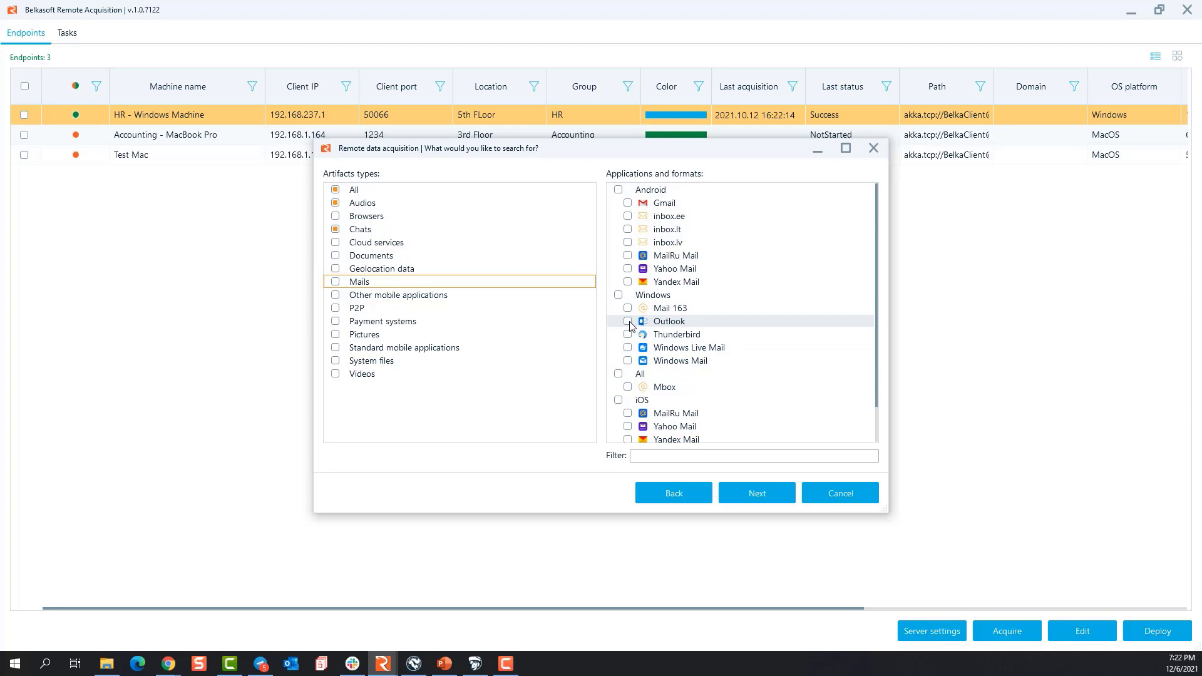
click(394, 361)
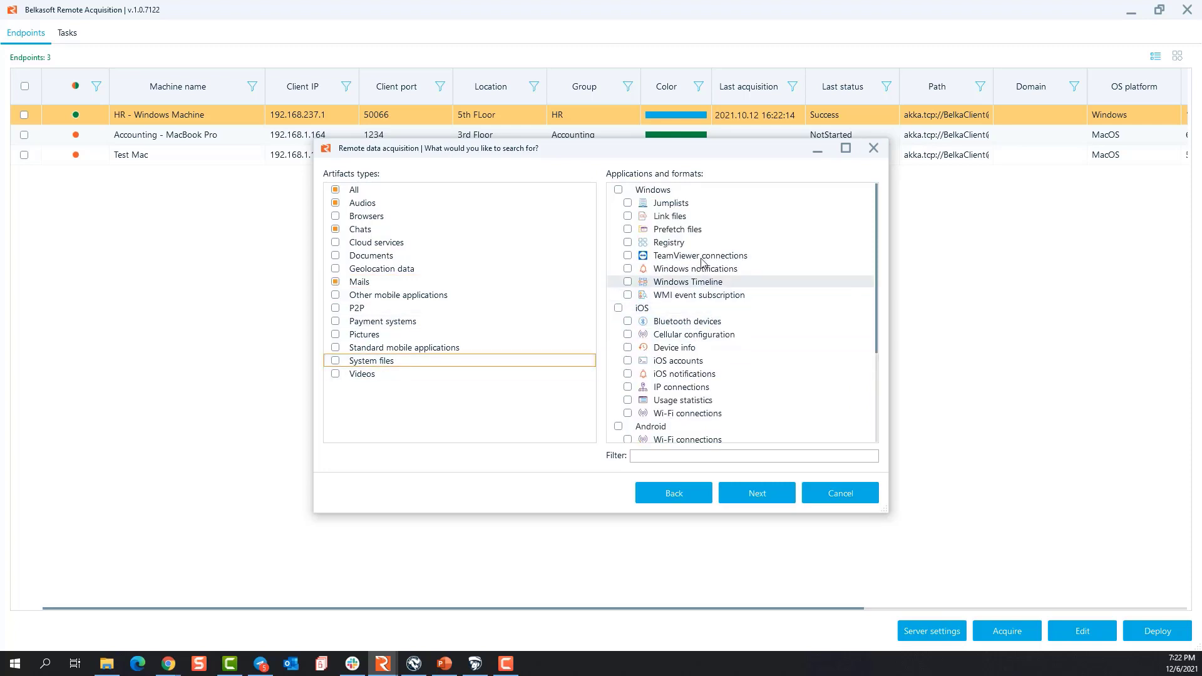
scroll(698, 266, down, 2)
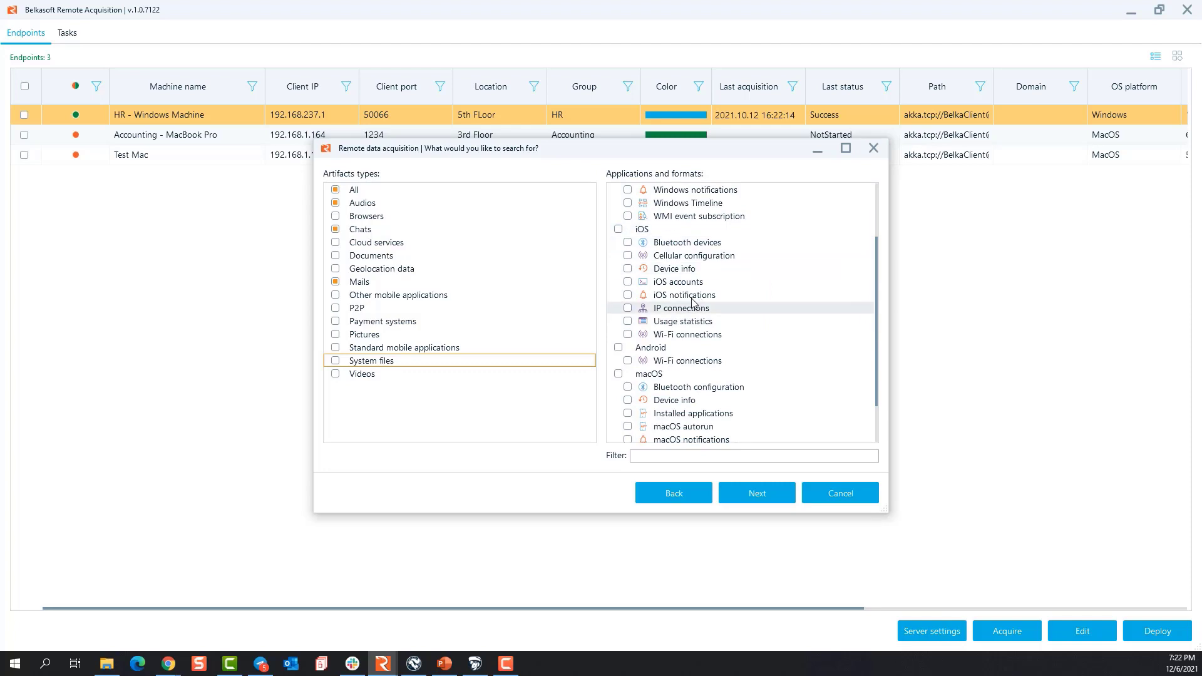
Keep the immediate schedule, review the artifacts acquisition summary, and return to the choice of acquisition type without starting.
click(773, 501)
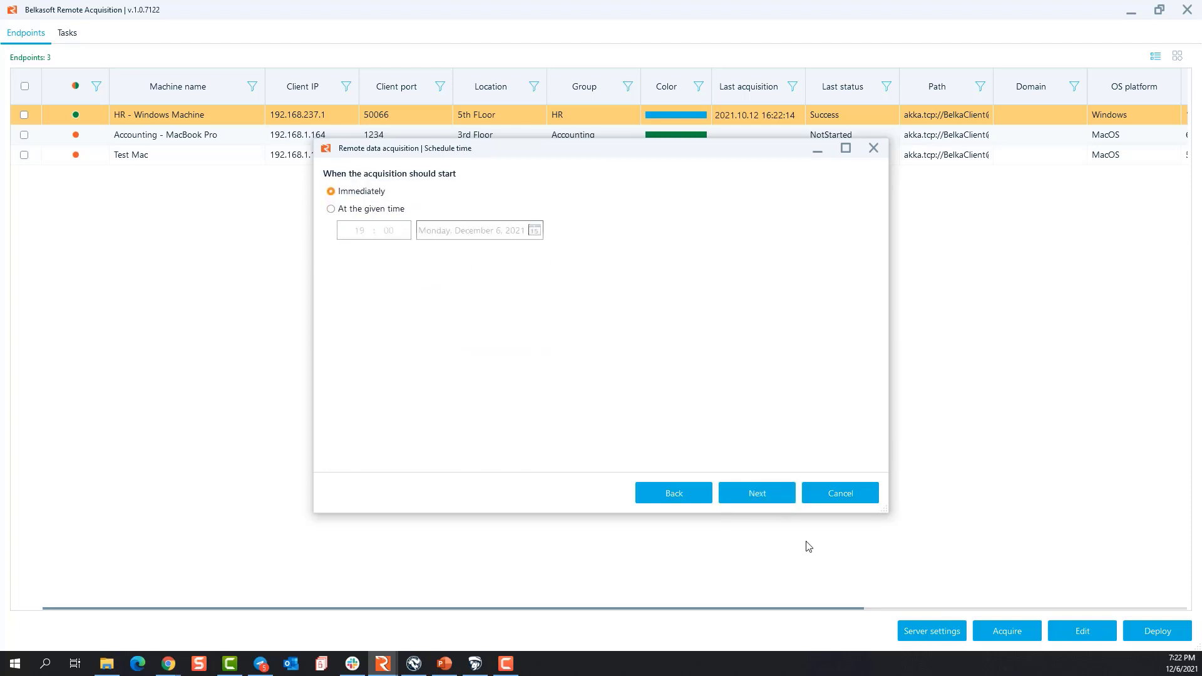
click(782, 496)
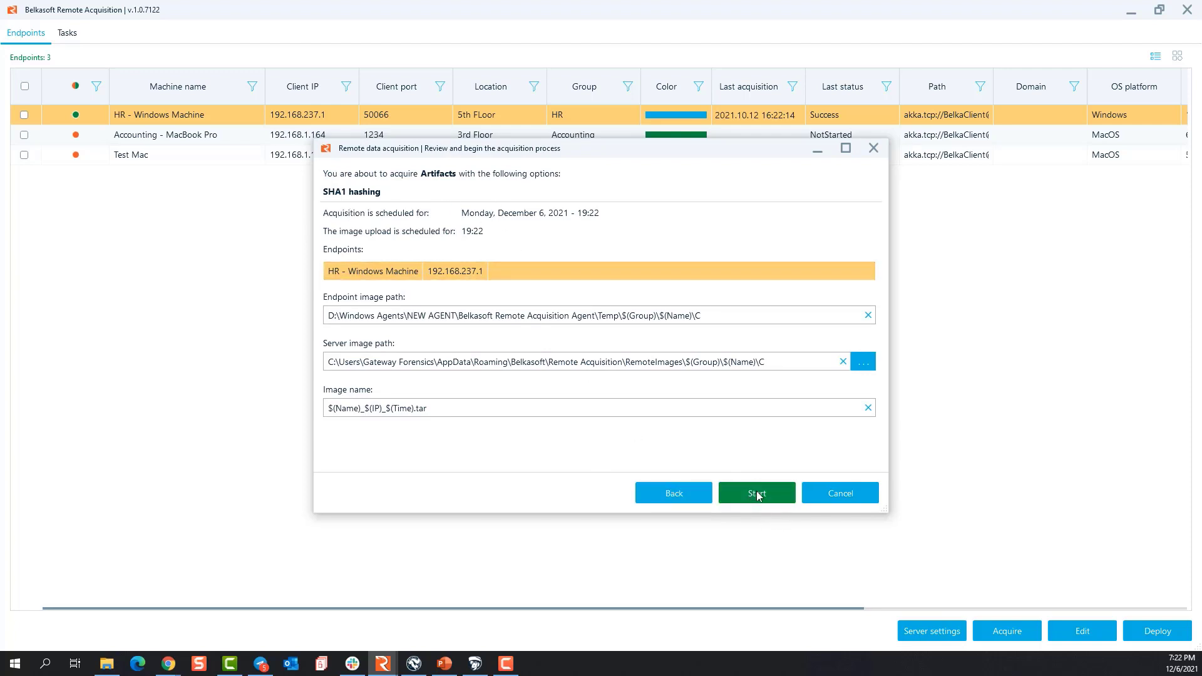
click(682, 493)
click(679, 493)
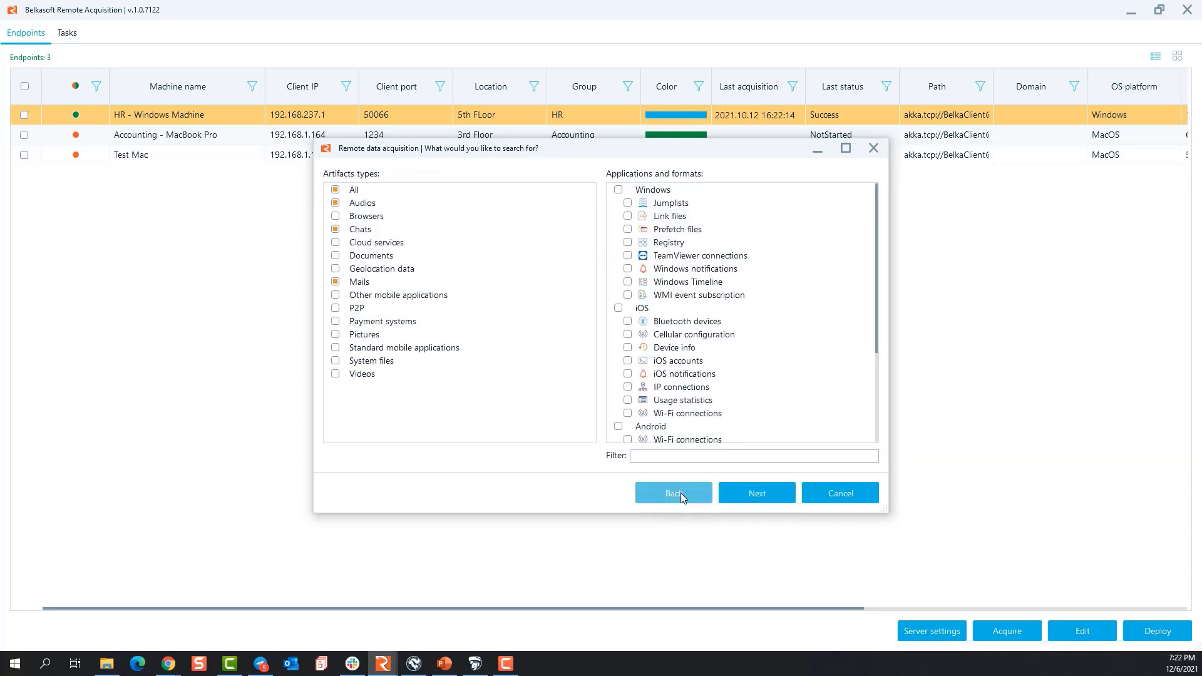
click(681, 493)
click(682, 499)
click(693, 501)
click(692, 501)
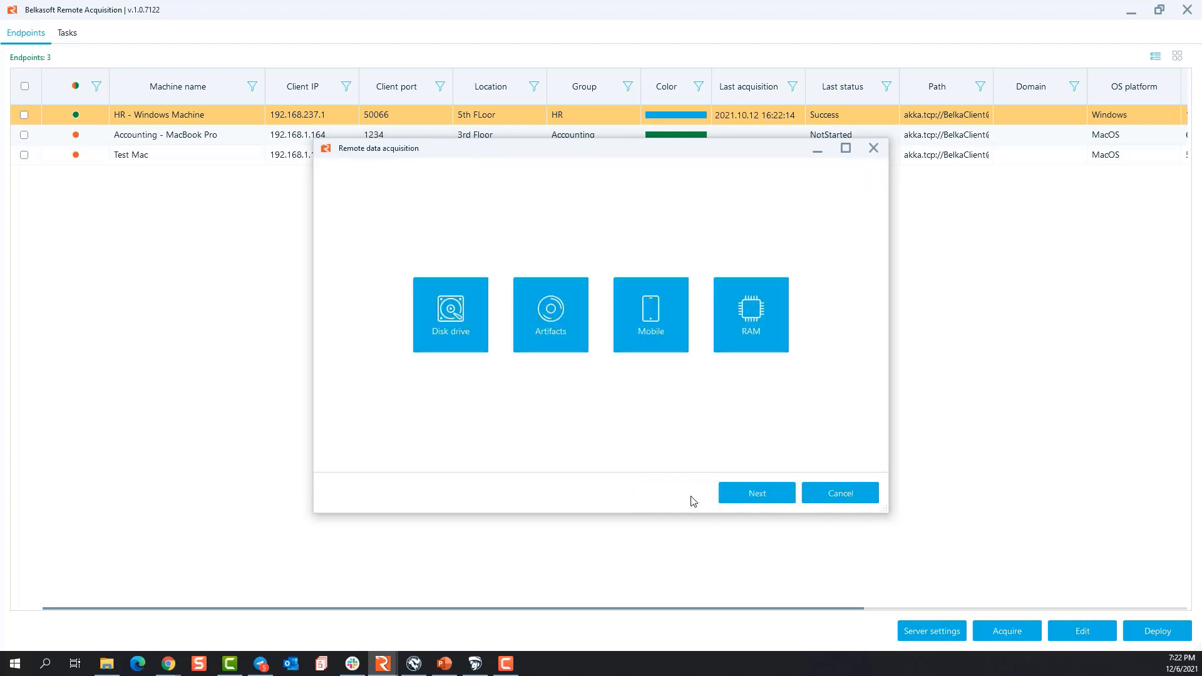
Examine the mobile acquisition types offered for Android and Apple devices, and return to the choice of acquisition type.
click(661, 349)
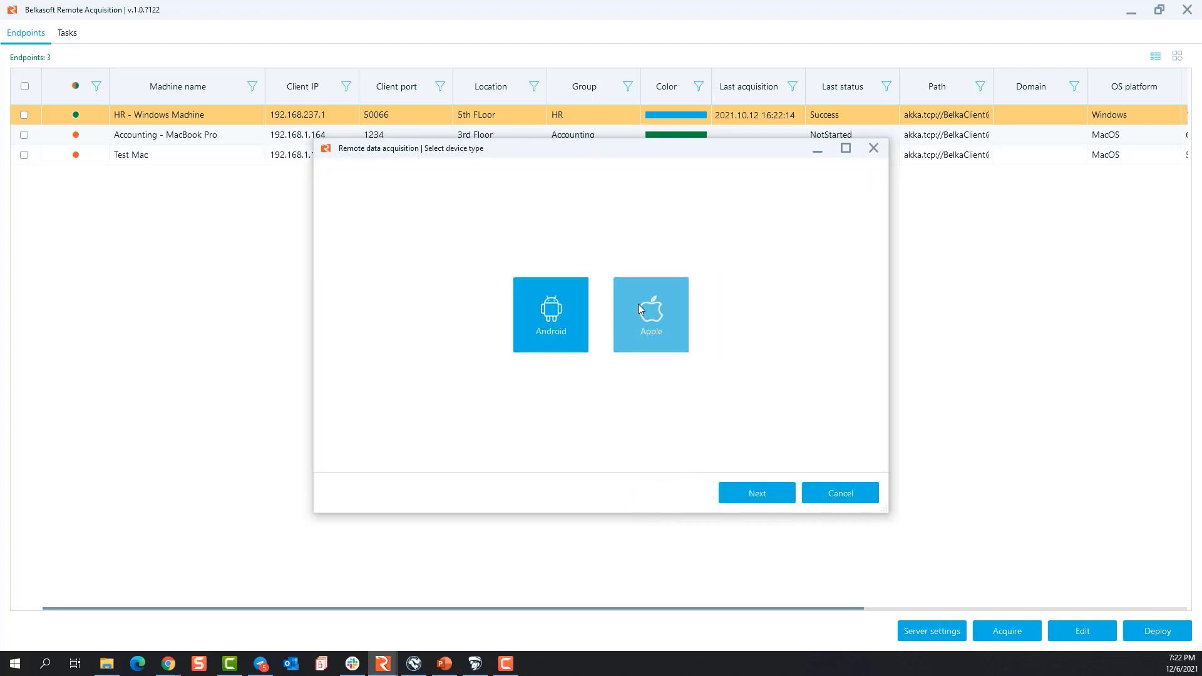
click(562, 350)
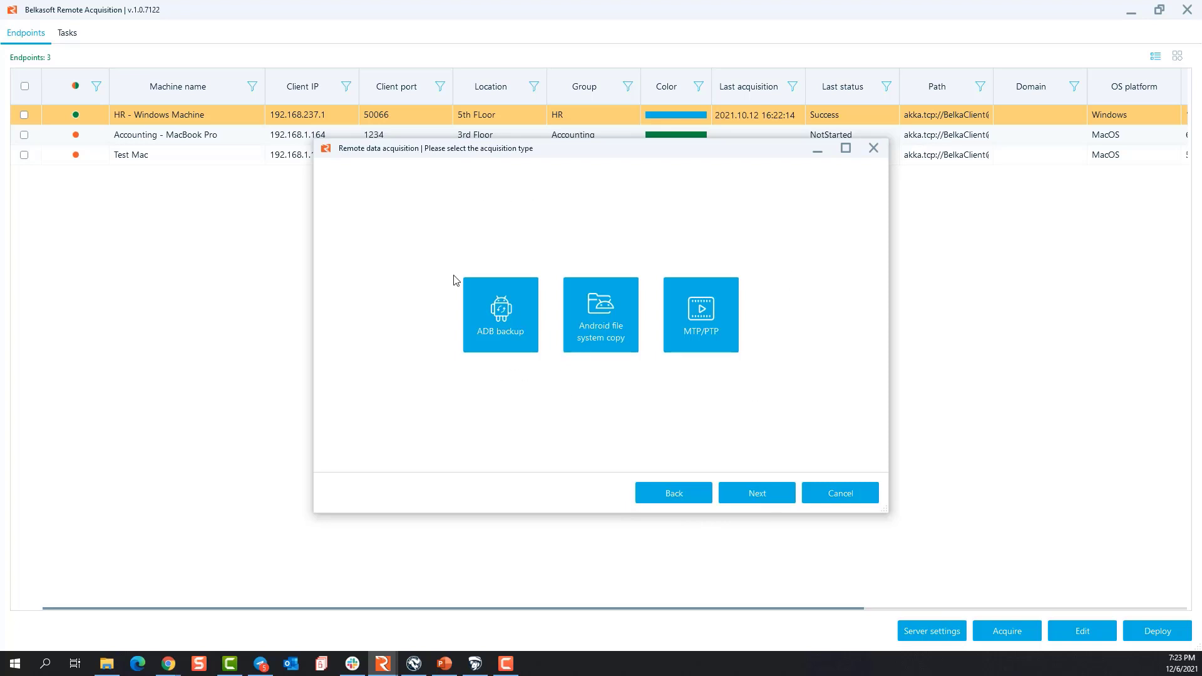
click(685, 494)
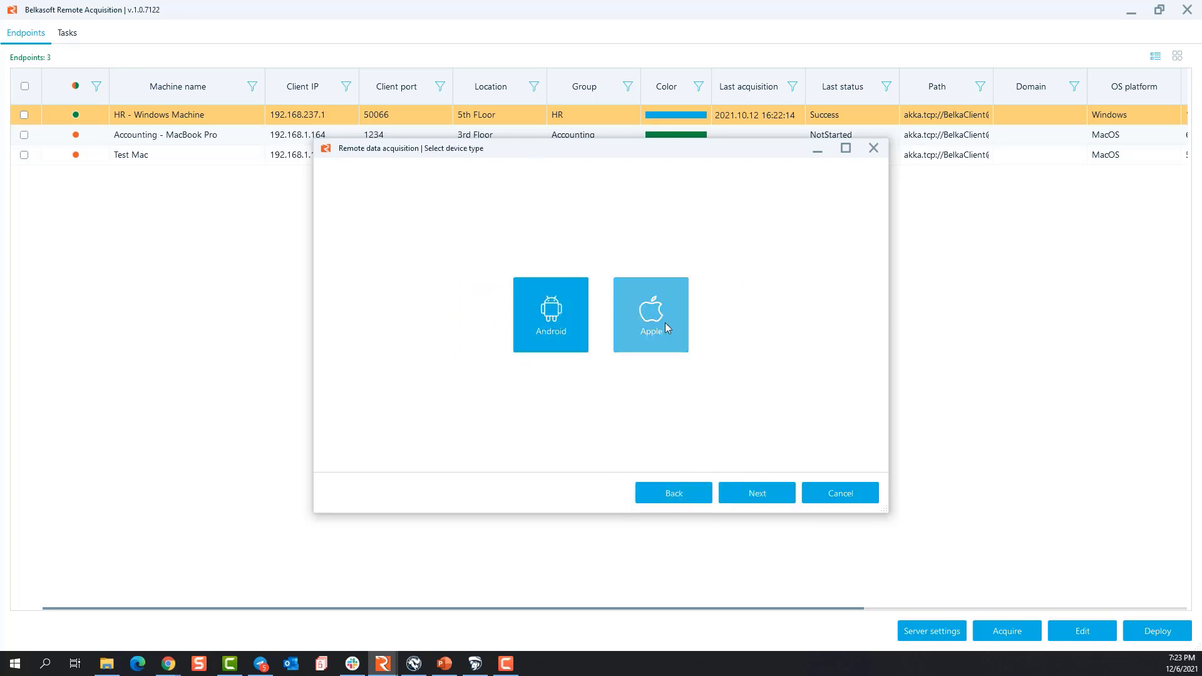
click(664, 322)
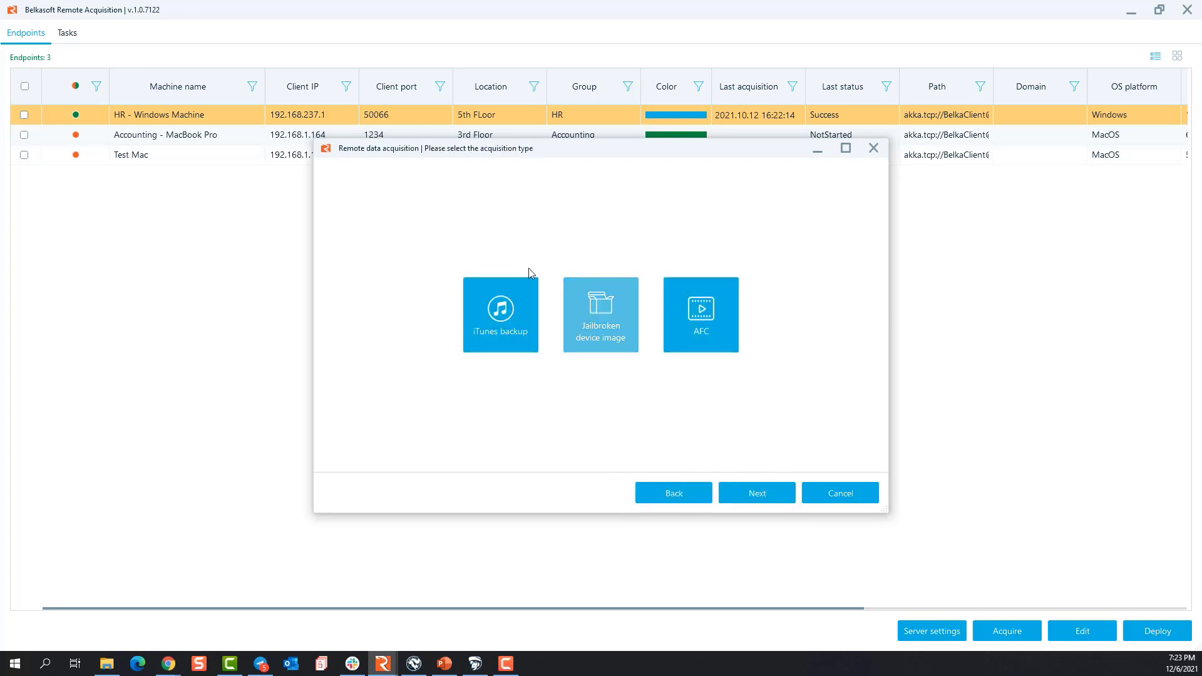
click(689, 495)
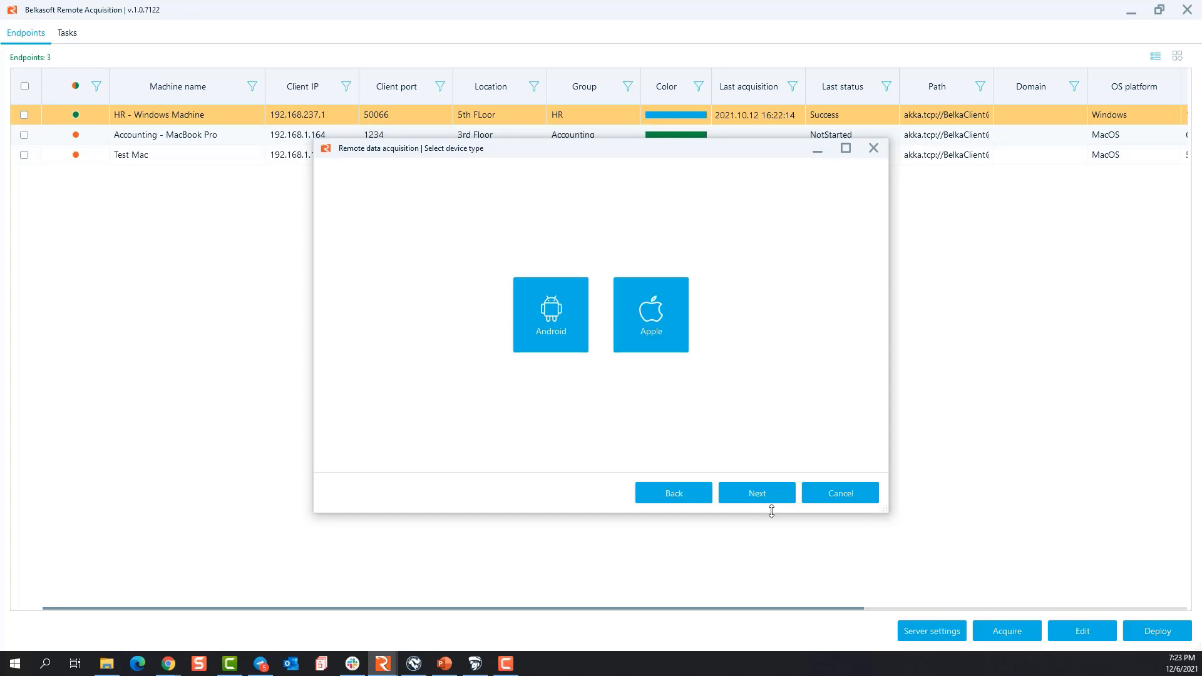
click(707, 497)
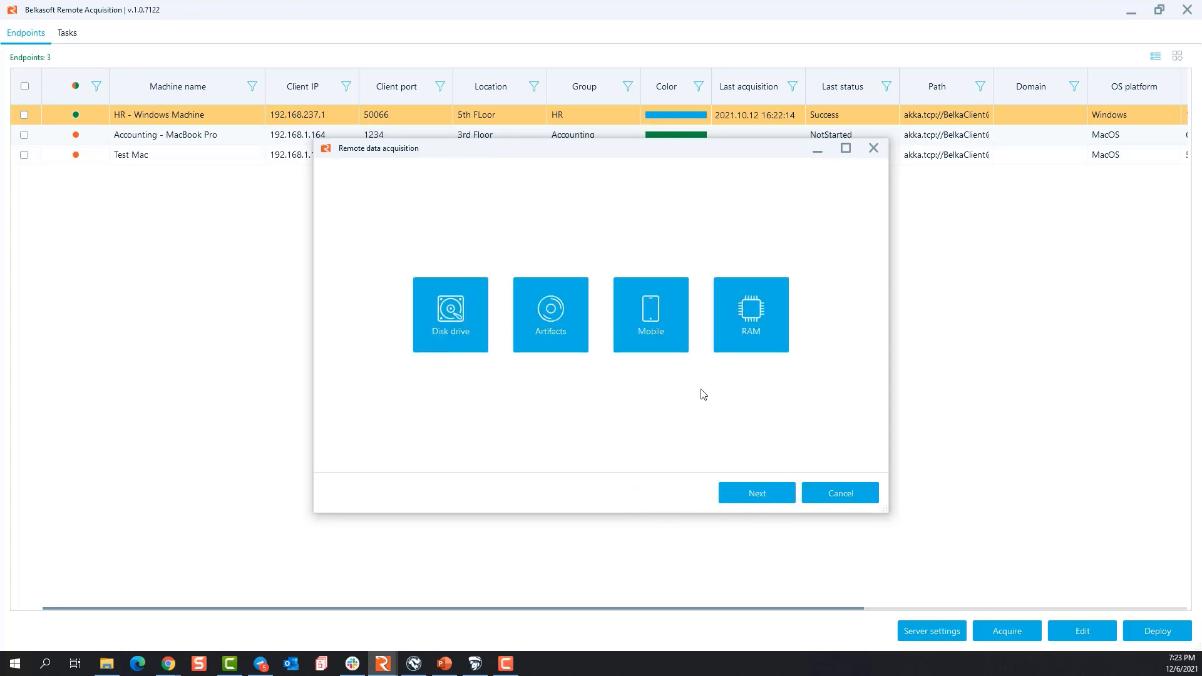
Set up a RAM acquisition with a SHA1 checksum, keeping immediate start, immediate upload and deletion of the local image.
click(751, 319)
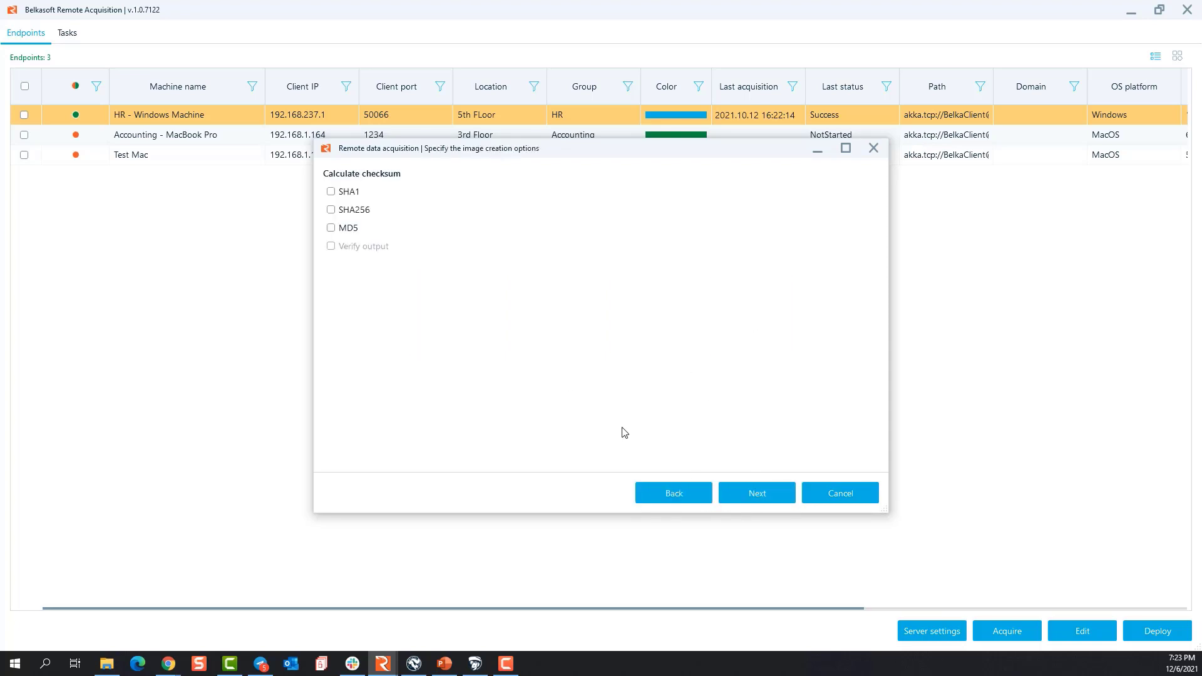
click(354, 194)
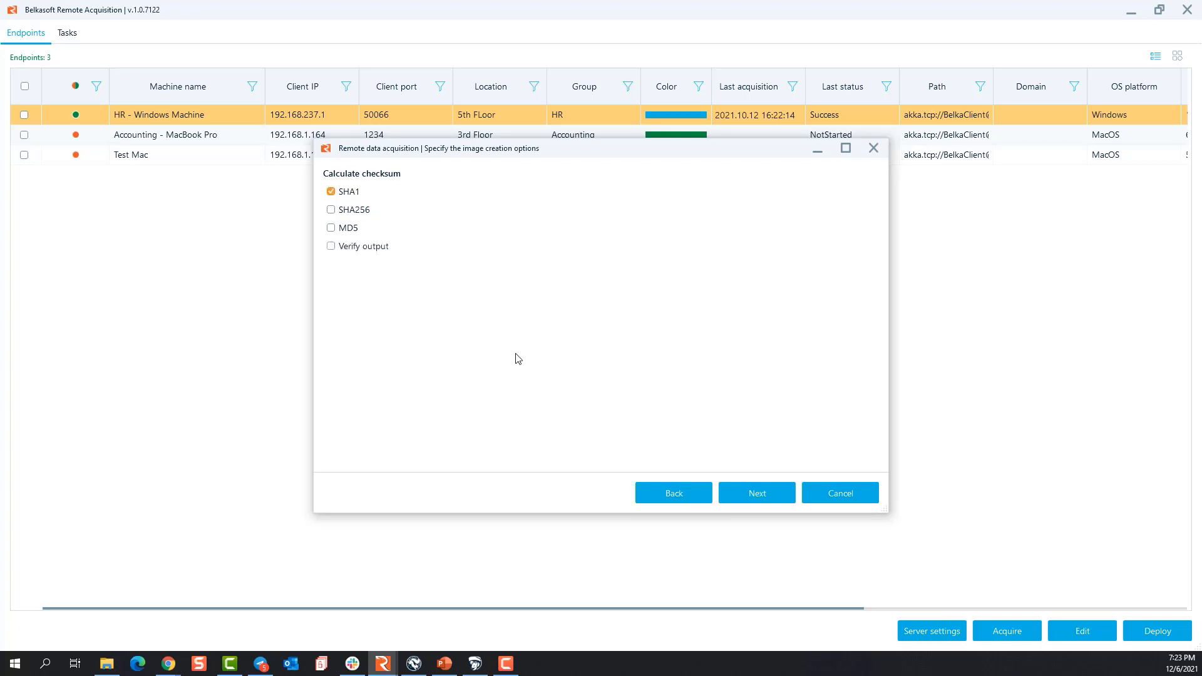
click(757, 495)
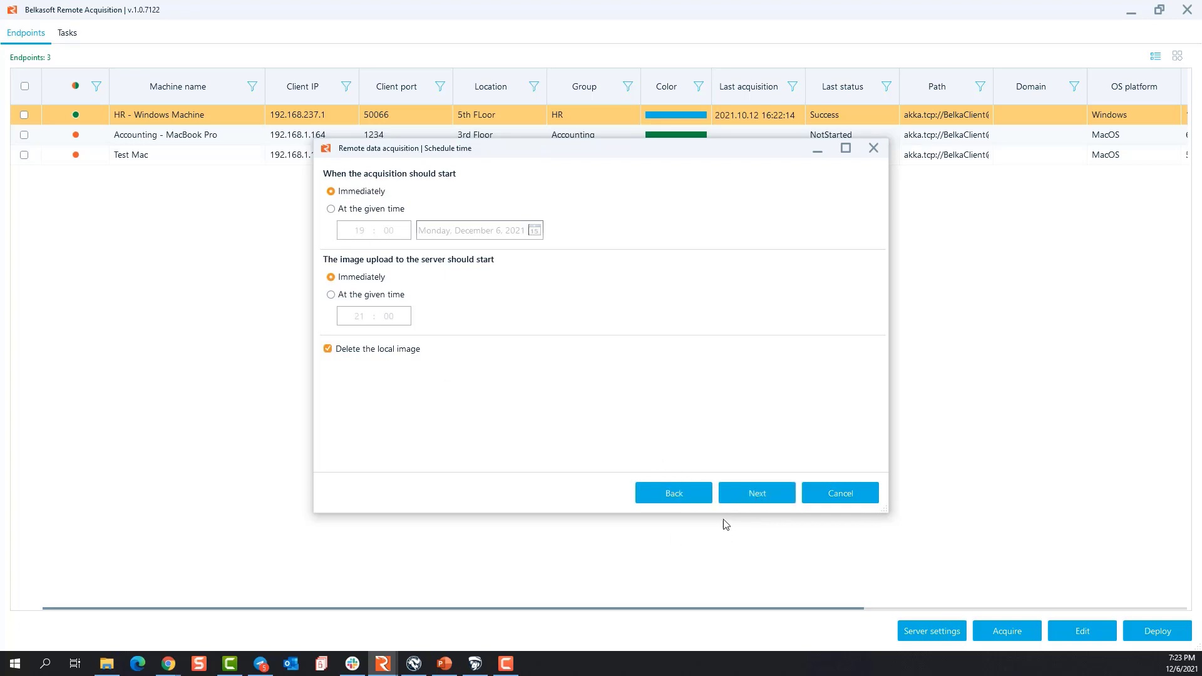
click(755, 494)
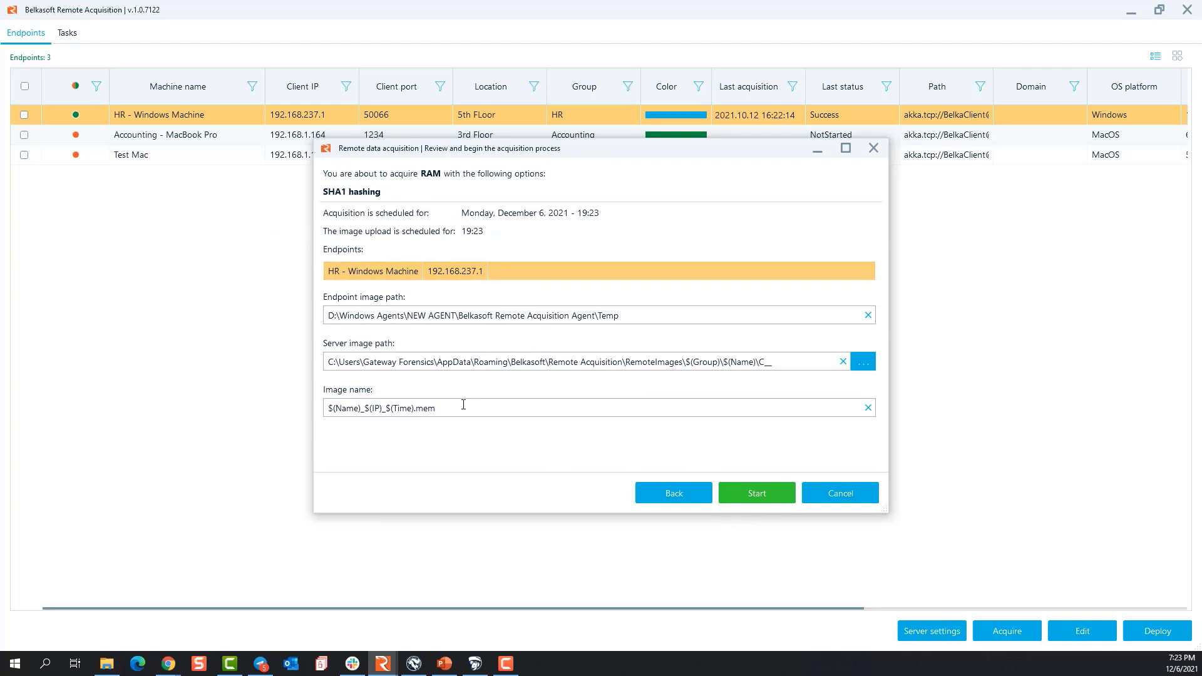
Check the image name's file extension in the RAM acquisition summary, and leave the wizard without starting.
drag(436, 408, 411, 408)
click(695, 493)
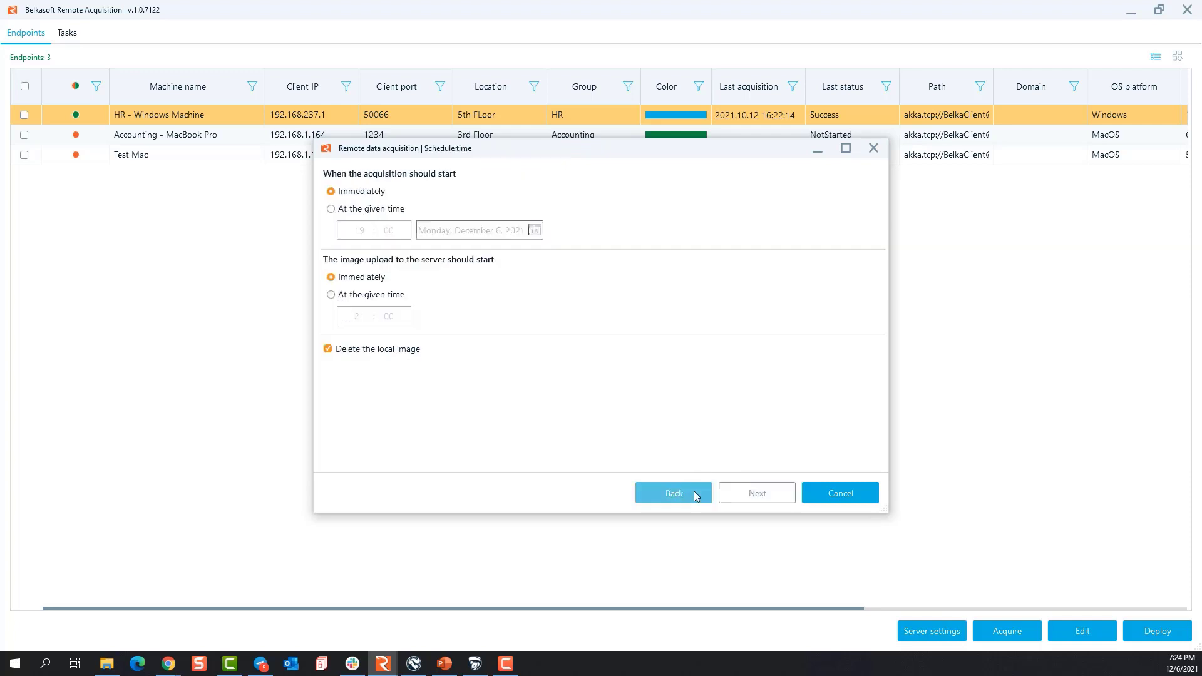
click(695, 493)
click(695, 493)
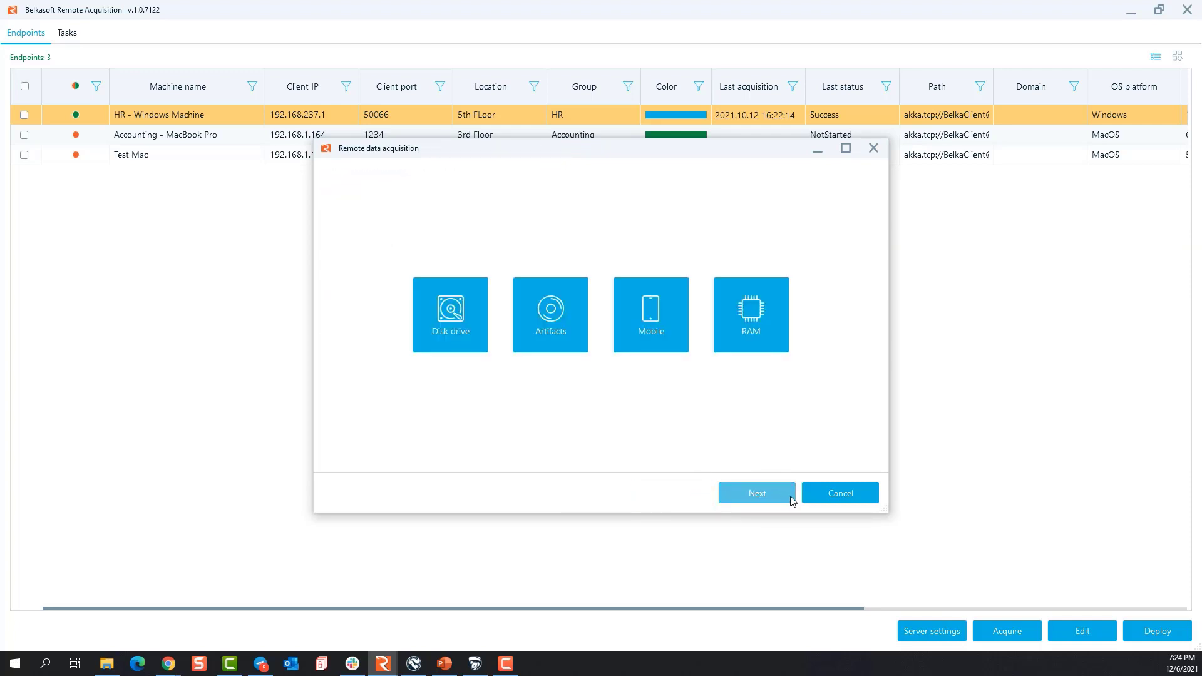
click(855, 497)
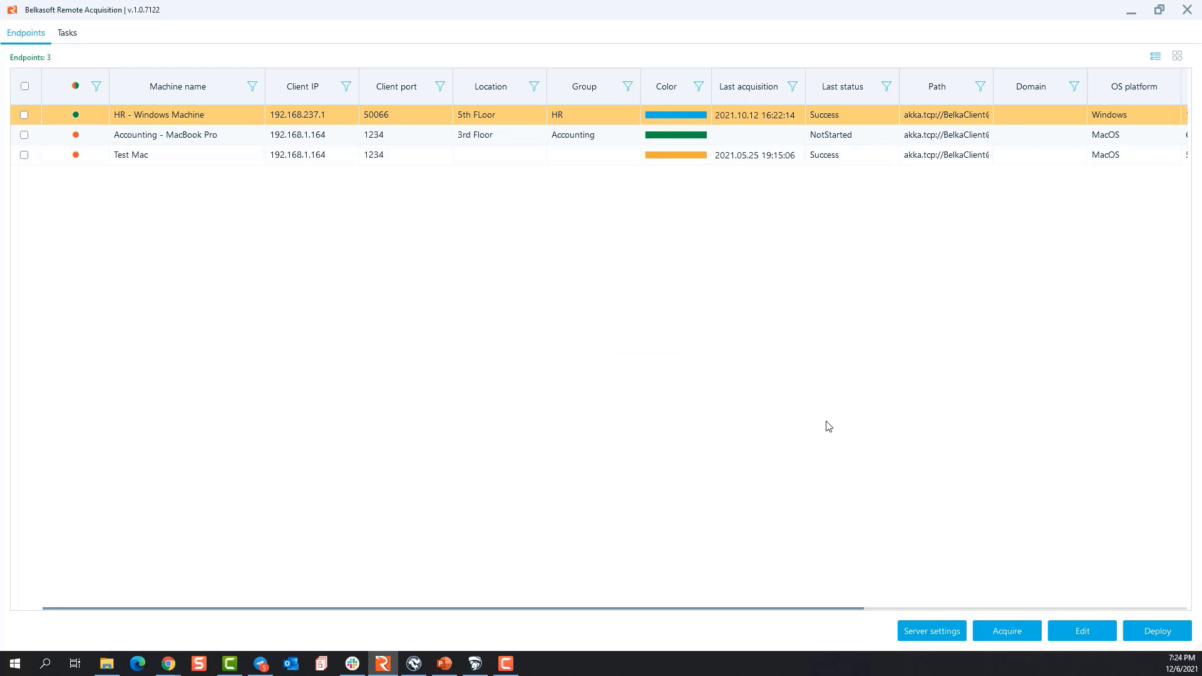